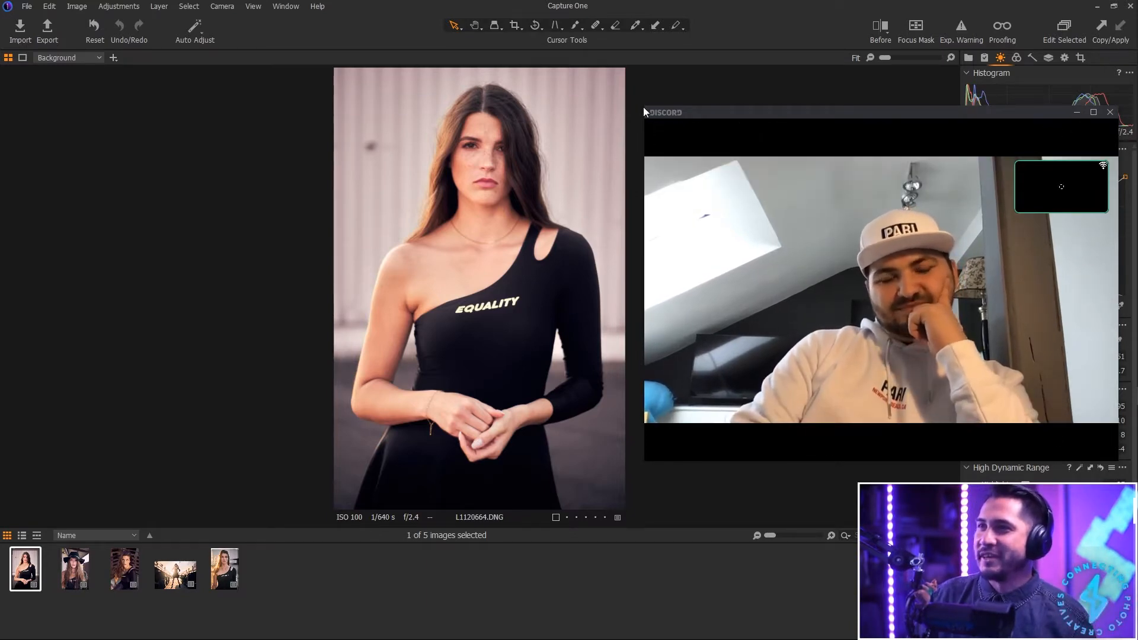
Step: Shrink the Discord call window so that it sits beside the portrait L1120664.DNG without covering it
{"action": "left_click_drag", "start_coordinate": [644, 108], "coordinate": [722, 161]}
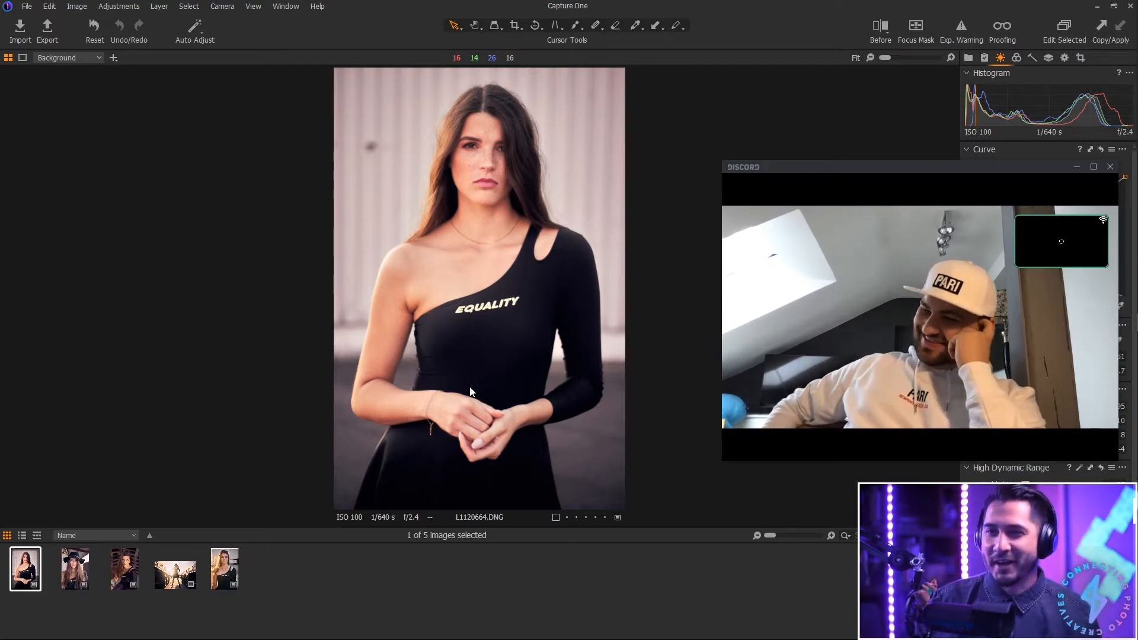
{"action": "left_click", "coordinate": [831, 537]}
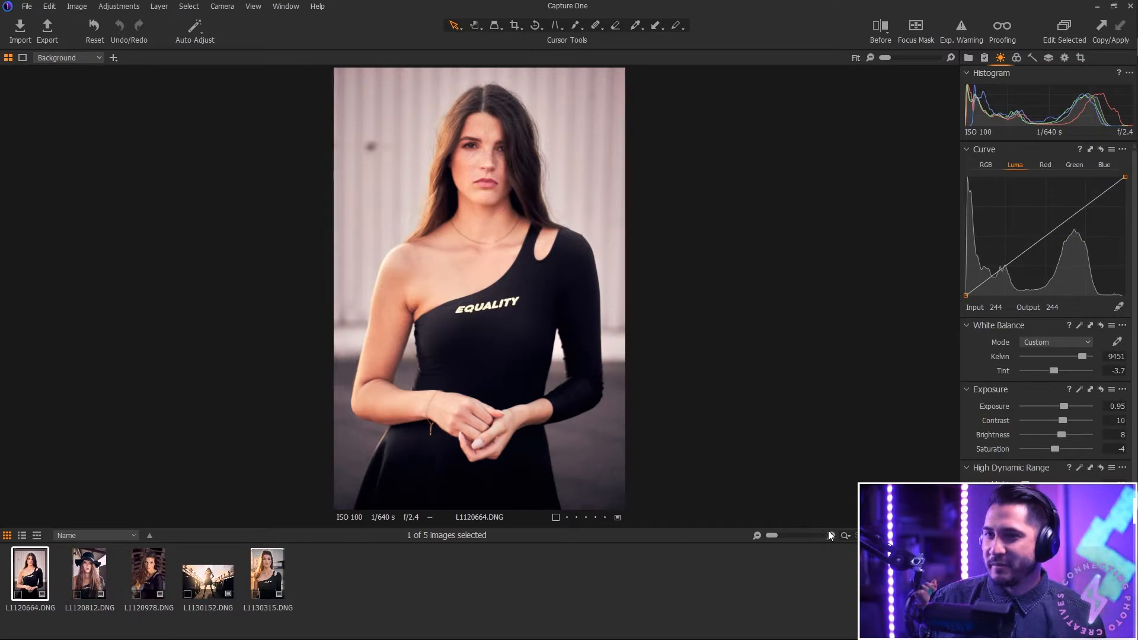
{"action": "left_click_drag", "start_coordinate": [770, 537], "coordinate": [776, 538]}
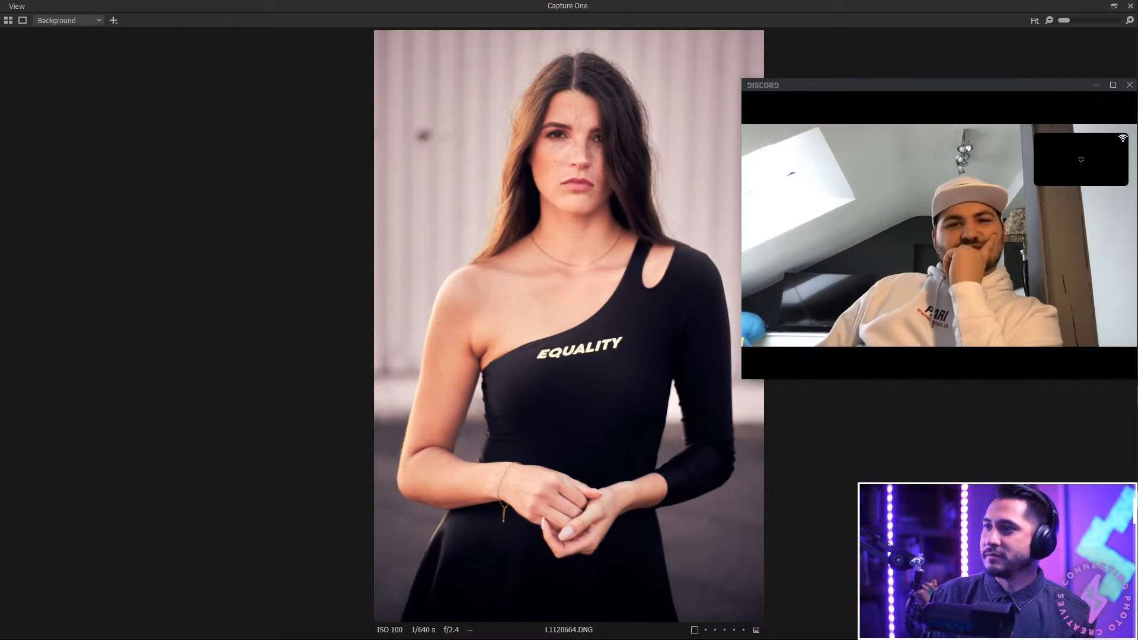
{"action": "left_click_drag", "start_coordinate": [744, 377], "coordinate": [769, 362]}
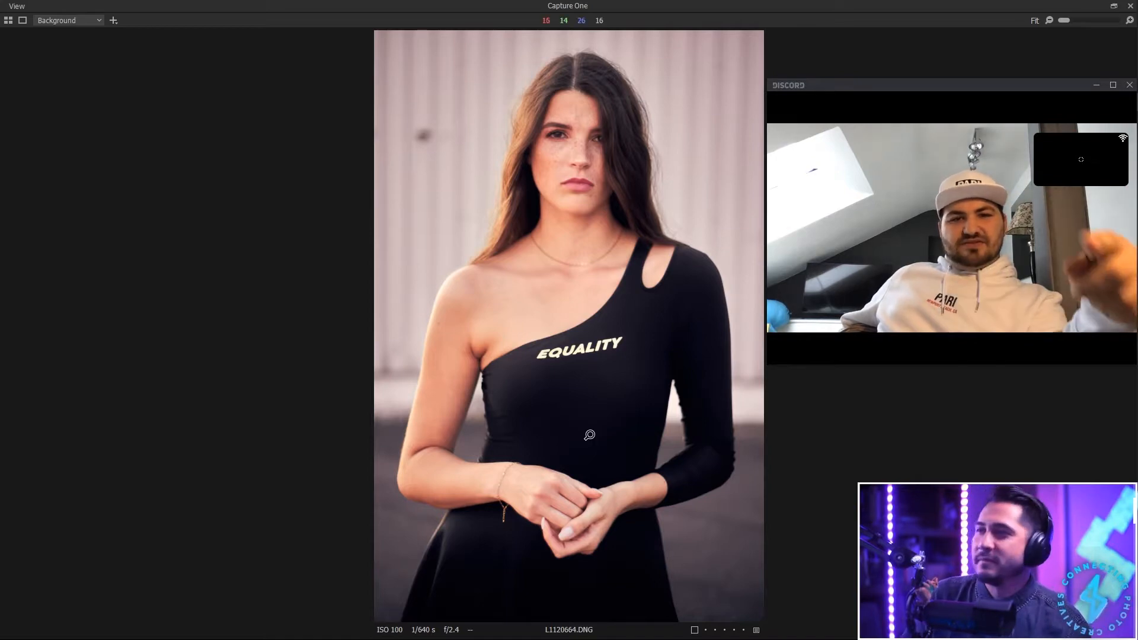
Step: Inspect the dark spot on the wall beside the model at 100%, return to the fitted view and bring the call window back in front
{"action": "left_click", "coordinate": [550, 329]}
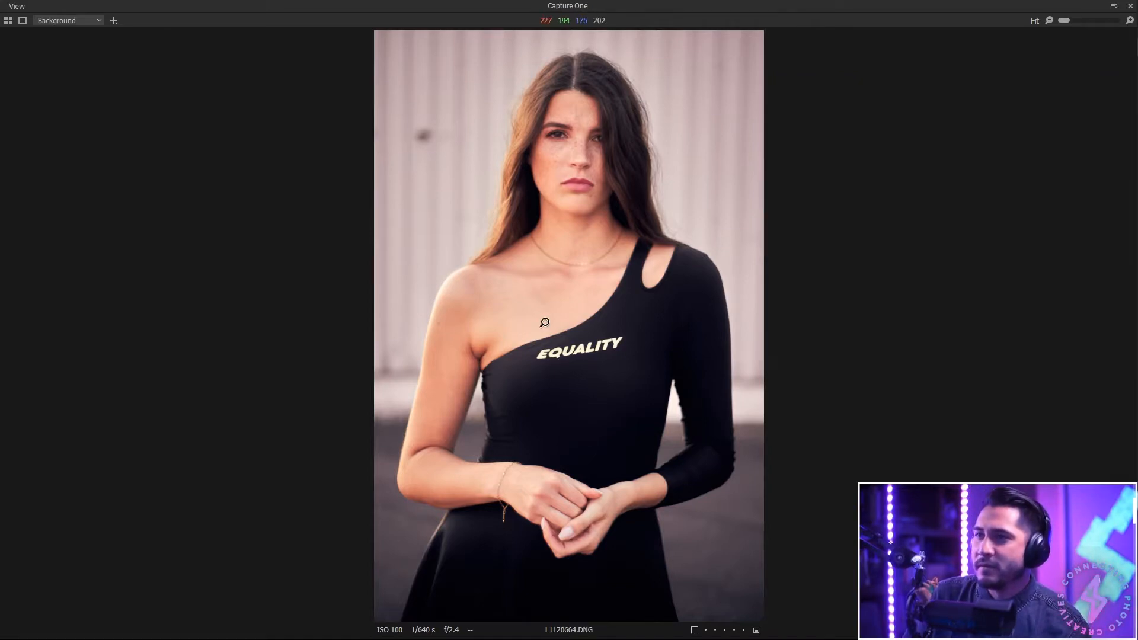
{"action": "mouse_move", "coordinate": [1130, 47]}
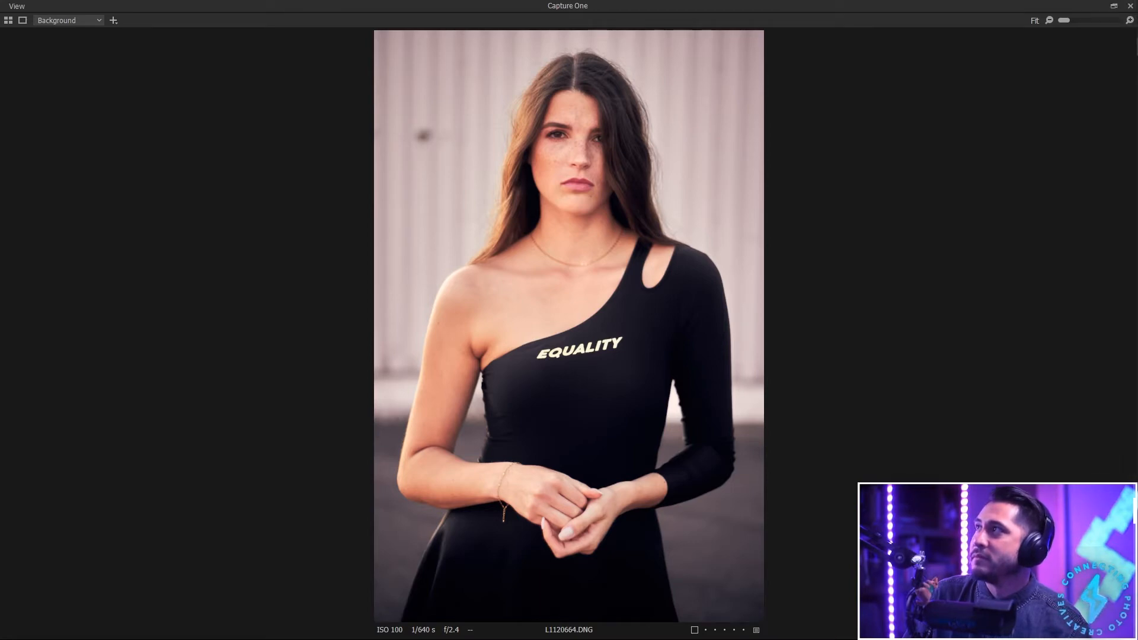
{"action": "key", "text": "alt+Tab"}
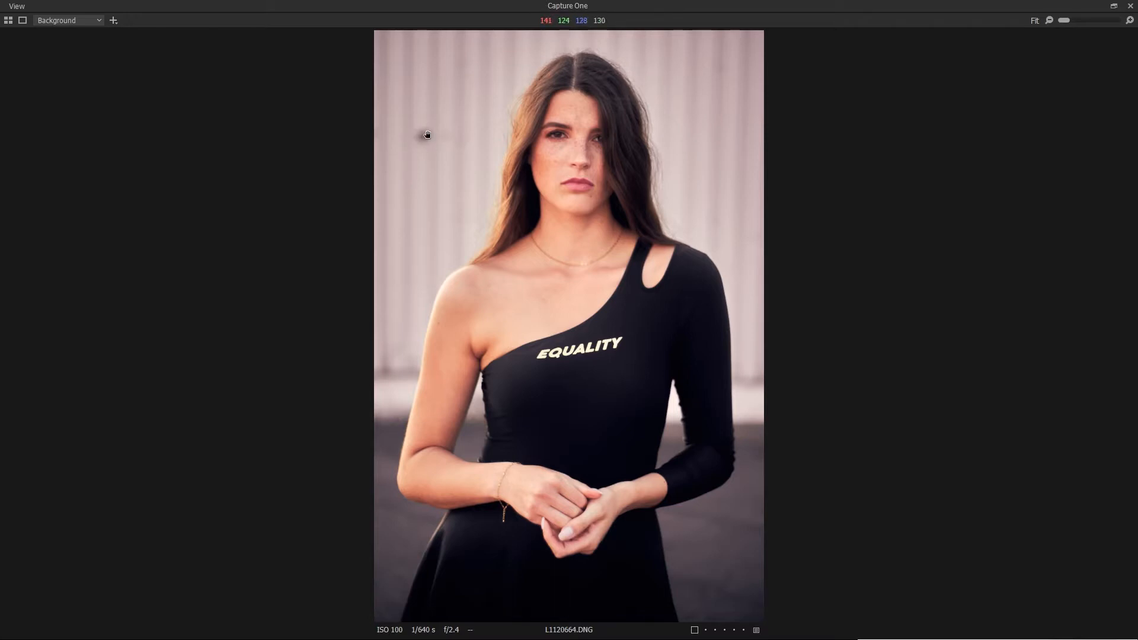
{"action": "left_click", "coordinate": [420, 132]}
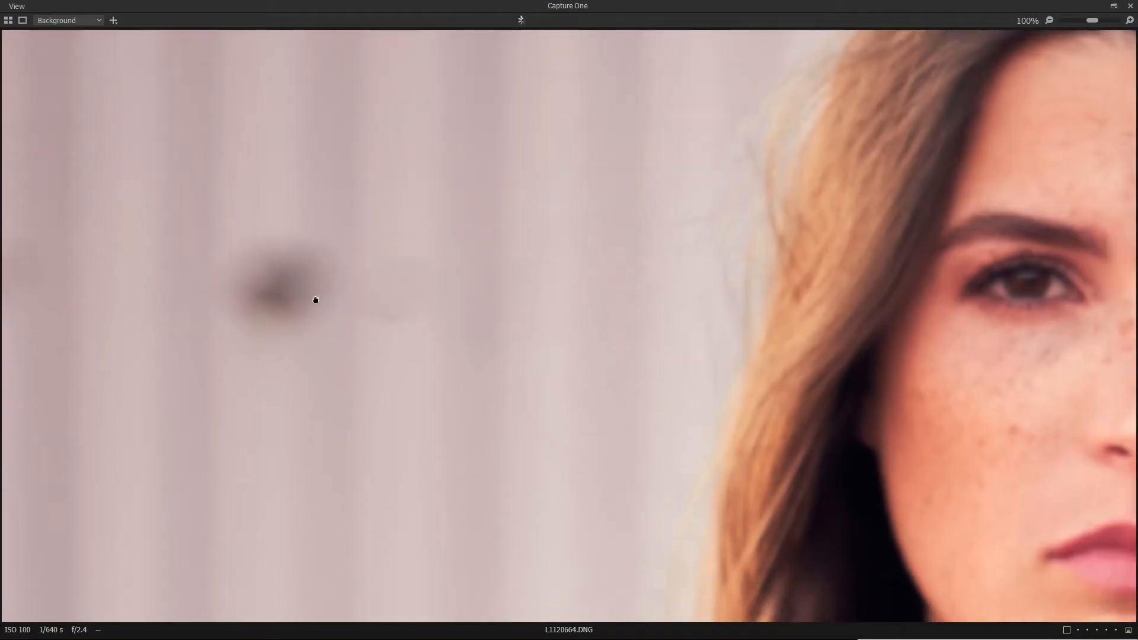
{"action": "left_click", "coordinate": [288, 310]}
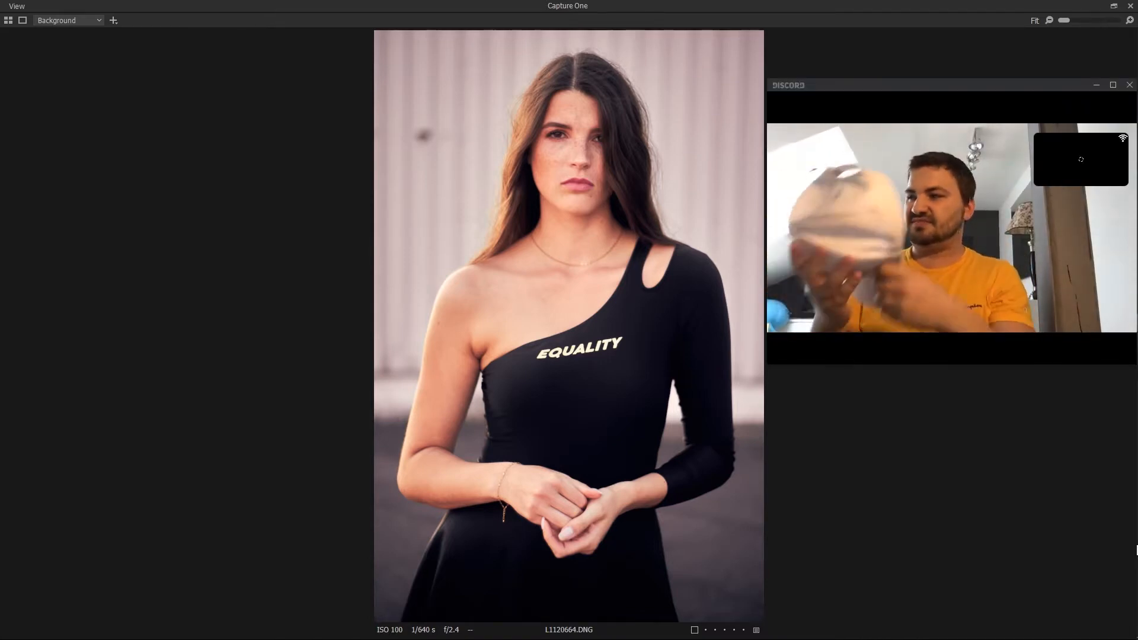
{"action": "left_click", "coordinate": [437, 165]}
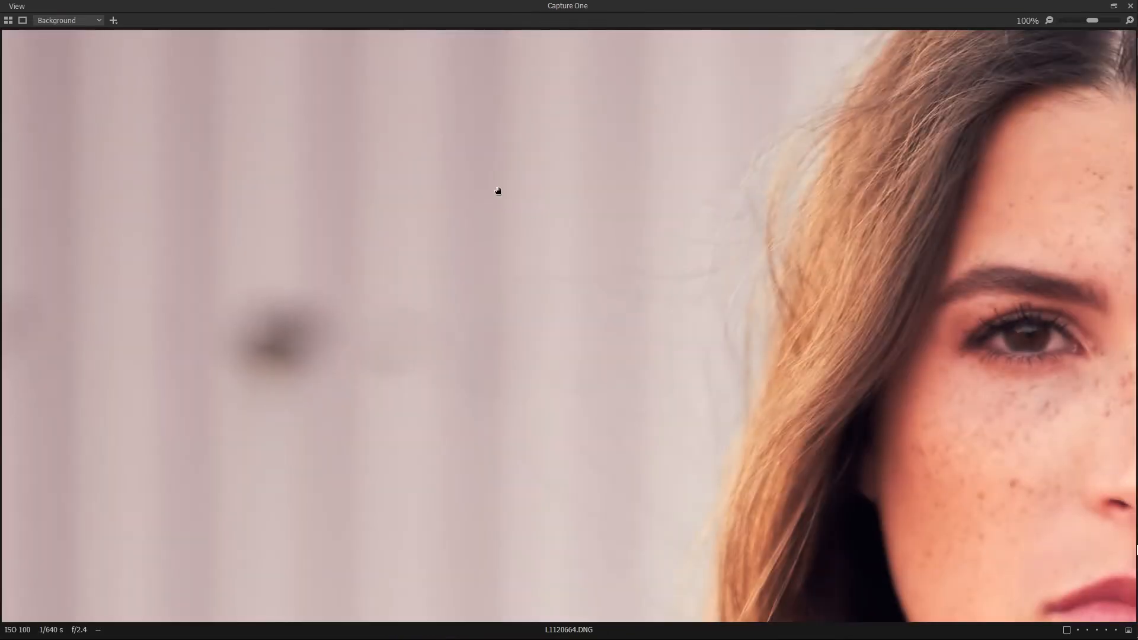
{"action": "left_click", "coordinate": [406, 285]}
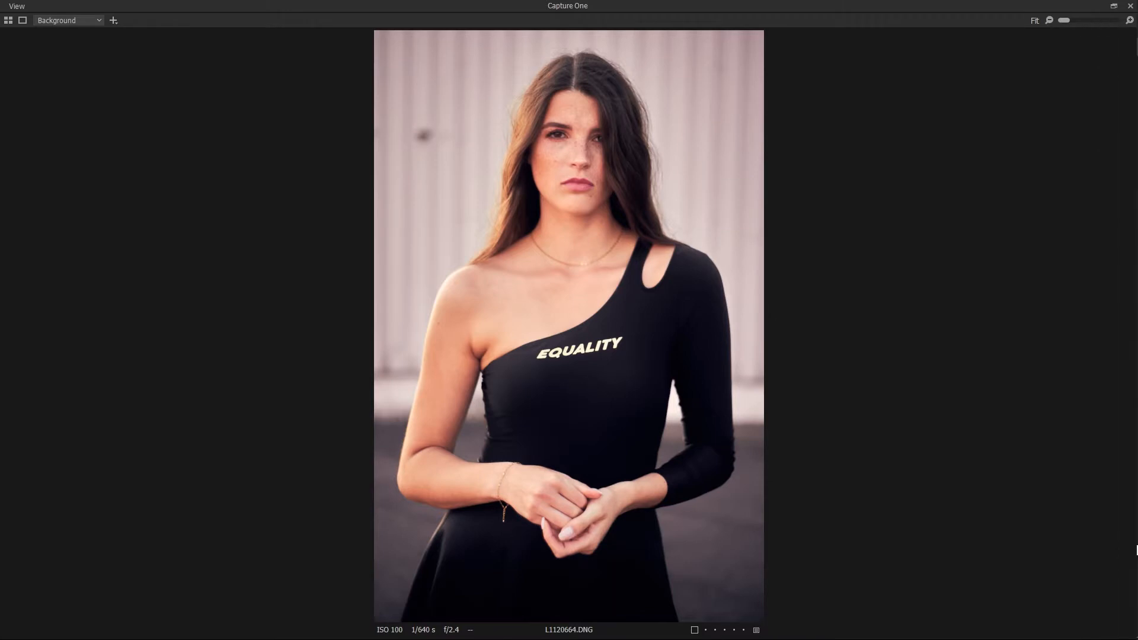
{"action": "key", "text": "alt+Tab"}
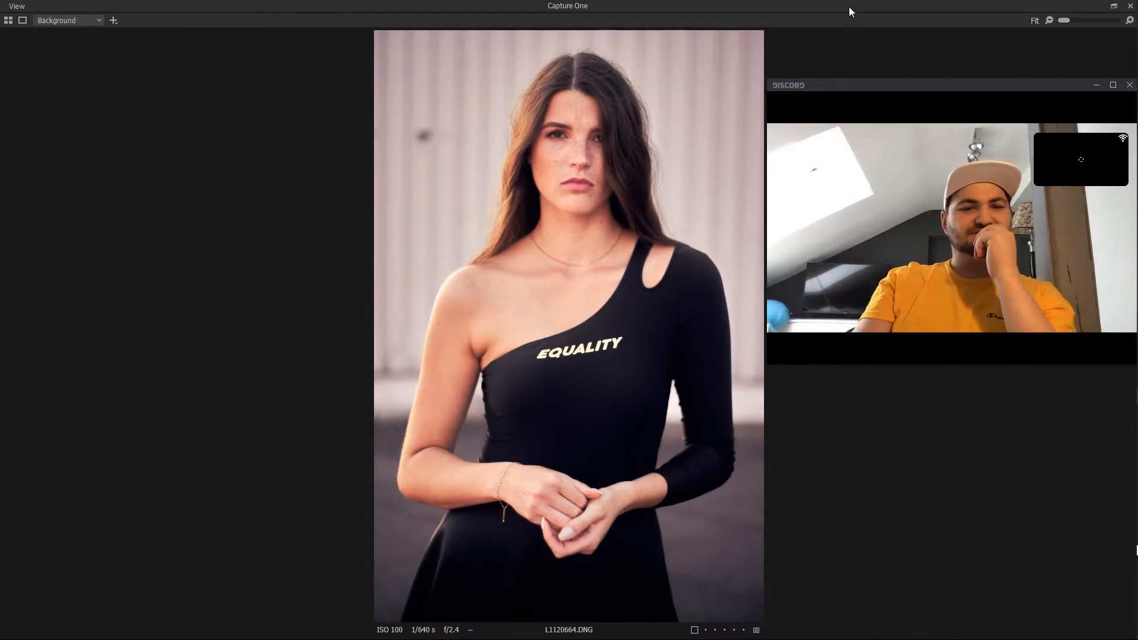
Step: Bring the separate viewer window back maximized and turn on the proof margin around the portrait
{"action": "left_click_drag", "start_coordinate": [850, 6], "coordinate": [852, 0]}
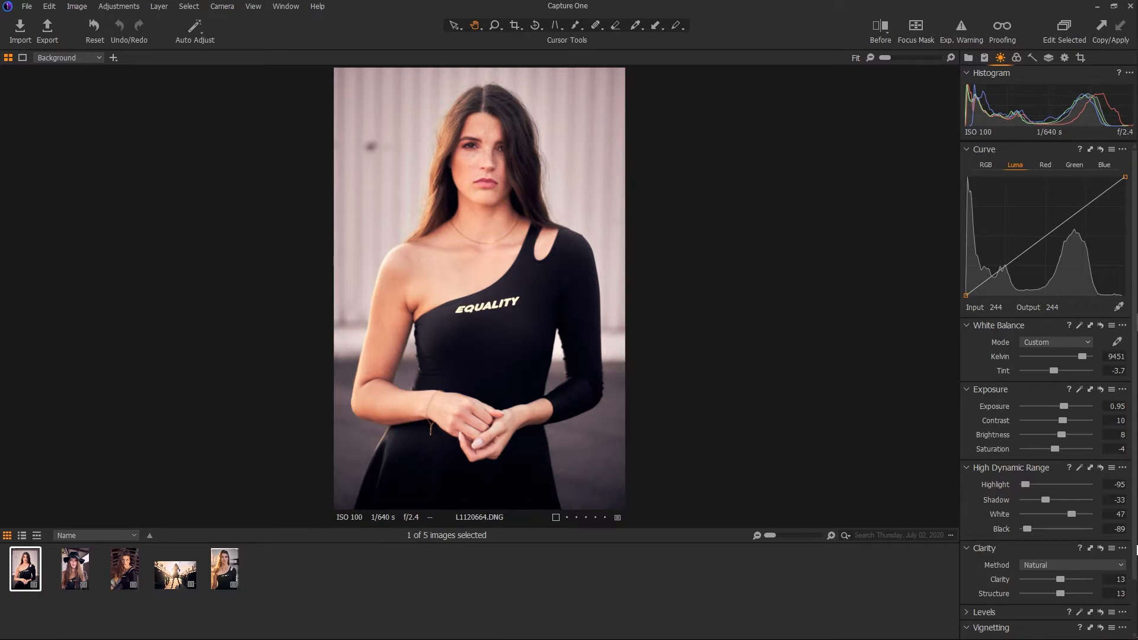
{"action": "key", "text": "F12"}
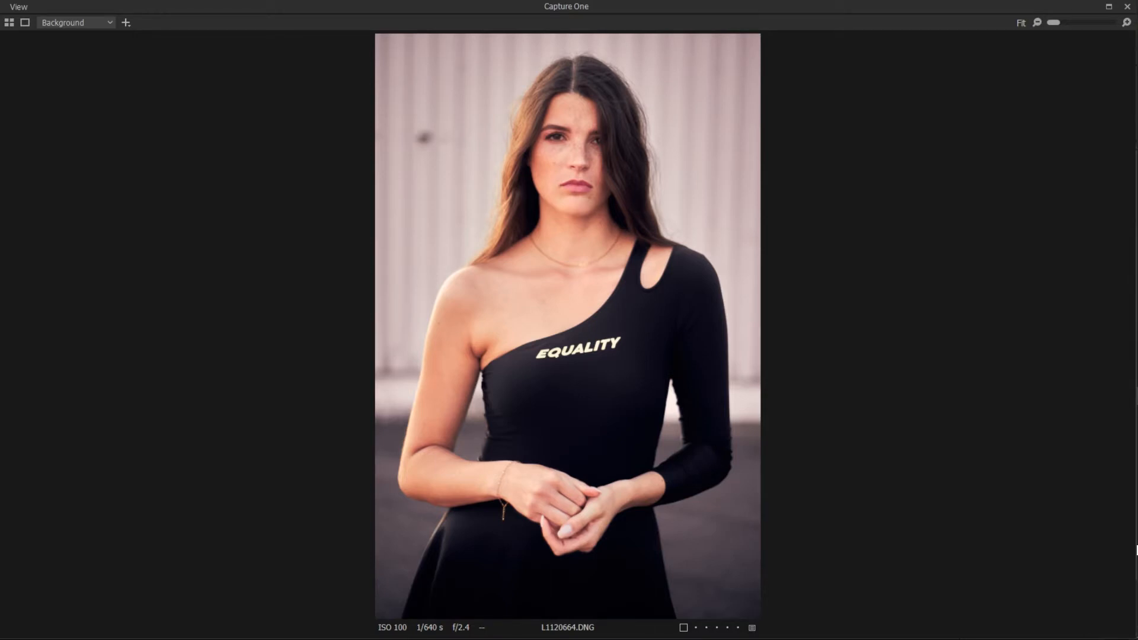
{"action": "double_click", "coordinate": [874, 7]}
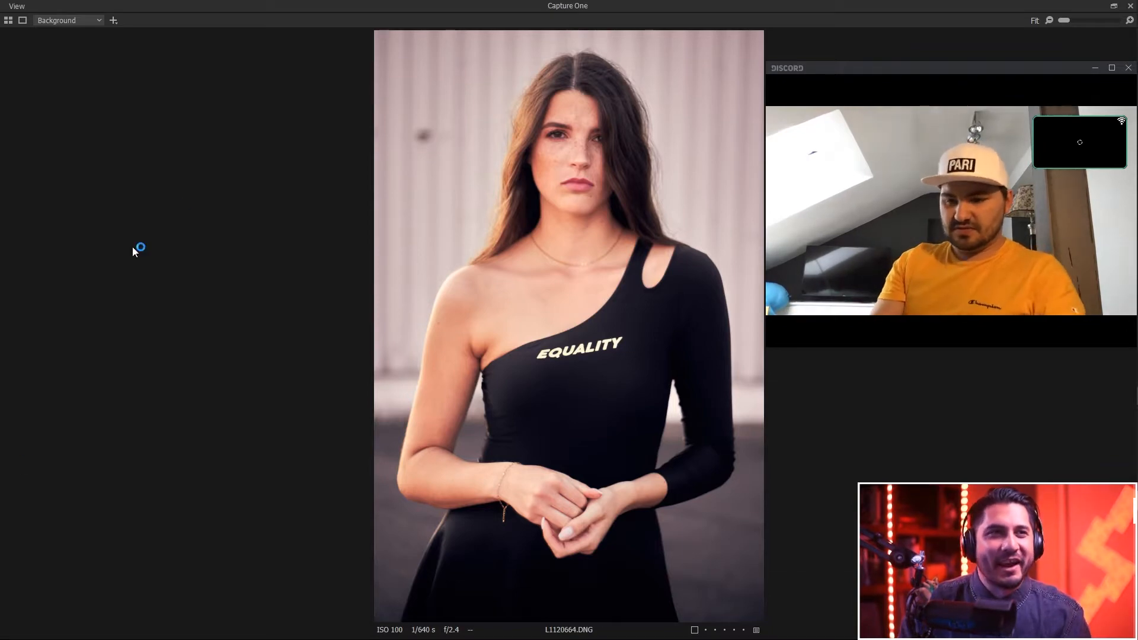
{"action": "left_click", "coordinate": [9, 23]}
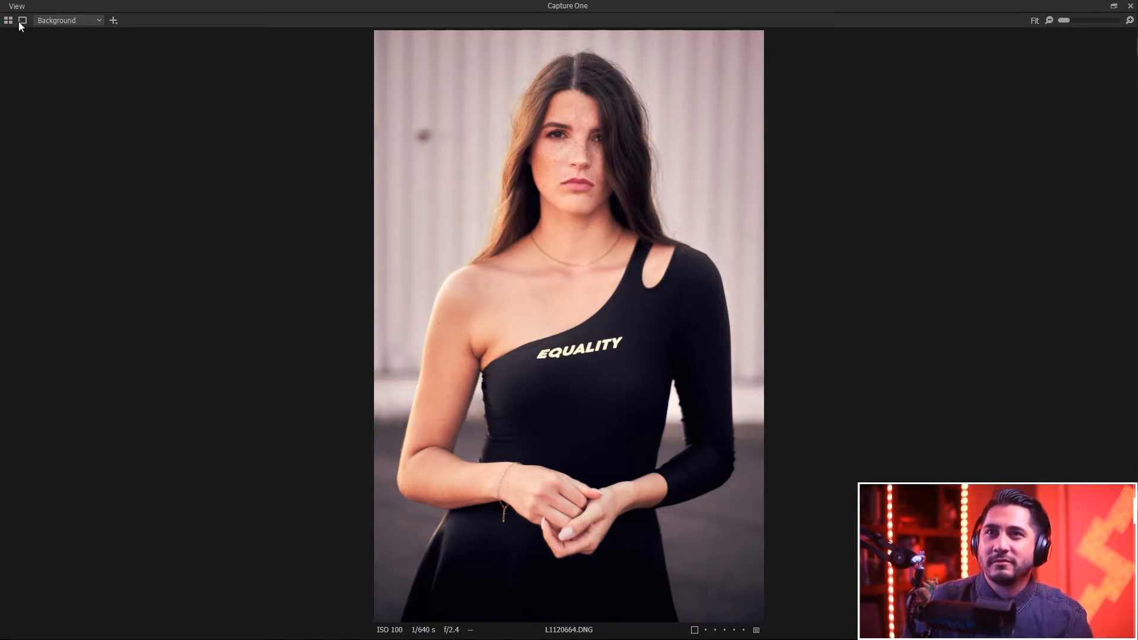
{"action": "left_click", "coordinate": [21, 23]}
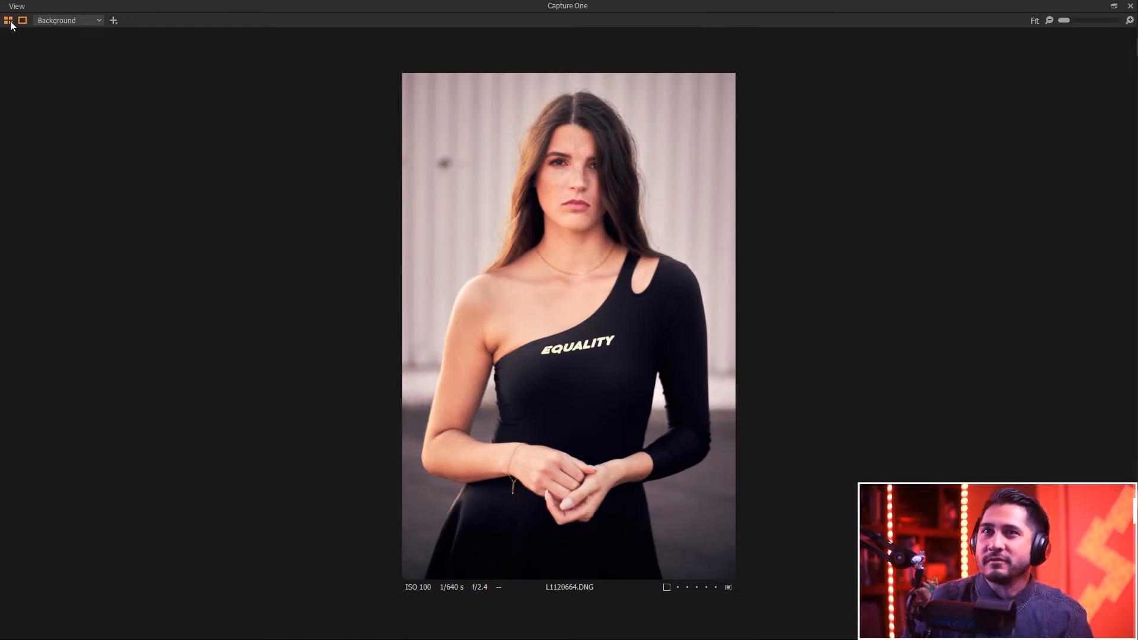
Step: Close the viewer, select the black hat portrait L1120812.DNG and open it in the separate viewer window
{"action": "left_click", "coordinate": [1114, 6]}
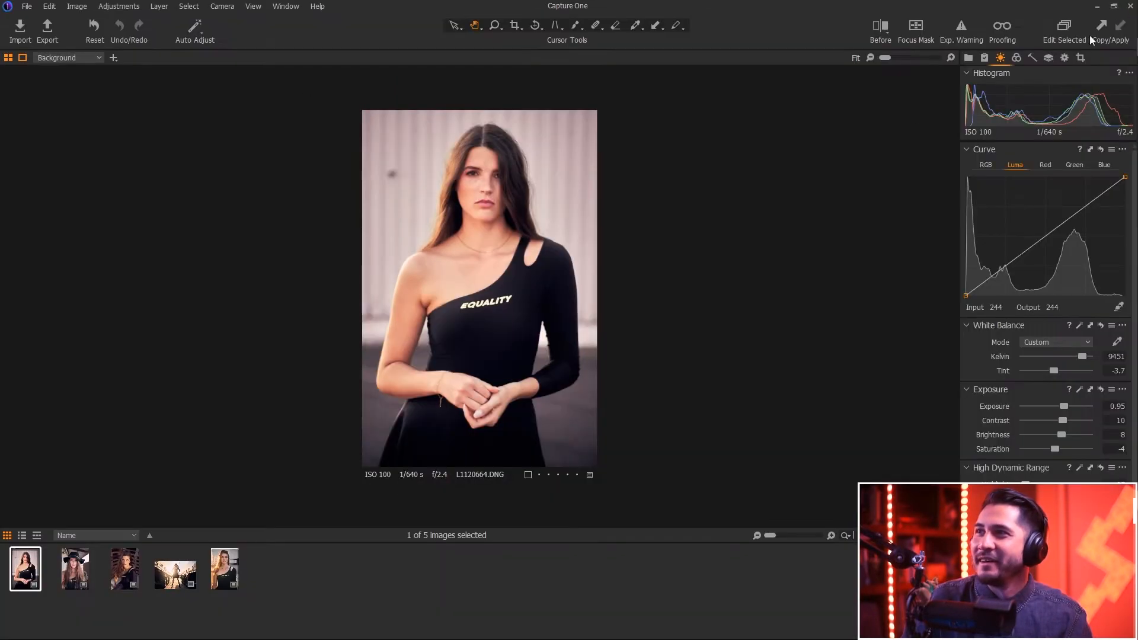
{"action": "left_click", "coordinate": [76, 573]}
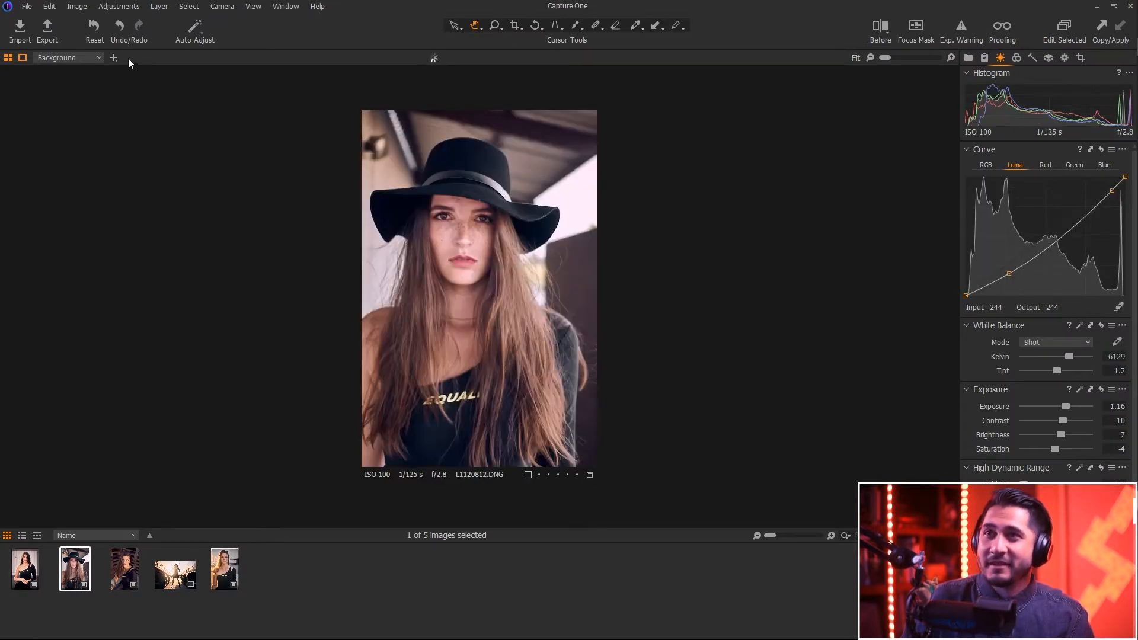
{"action": "left_click", "coordinate": [261, 9]}
{"action": "mouse_move", "coordinate": [286, 6]}
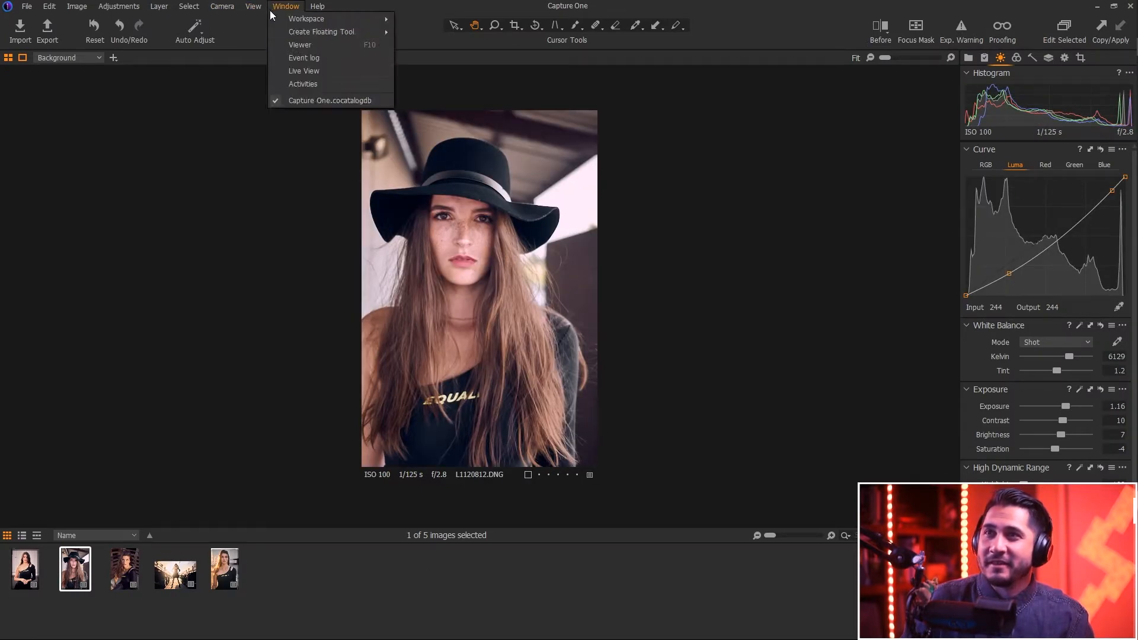
{"action": "left_click", "coordinate": [323, 45]}
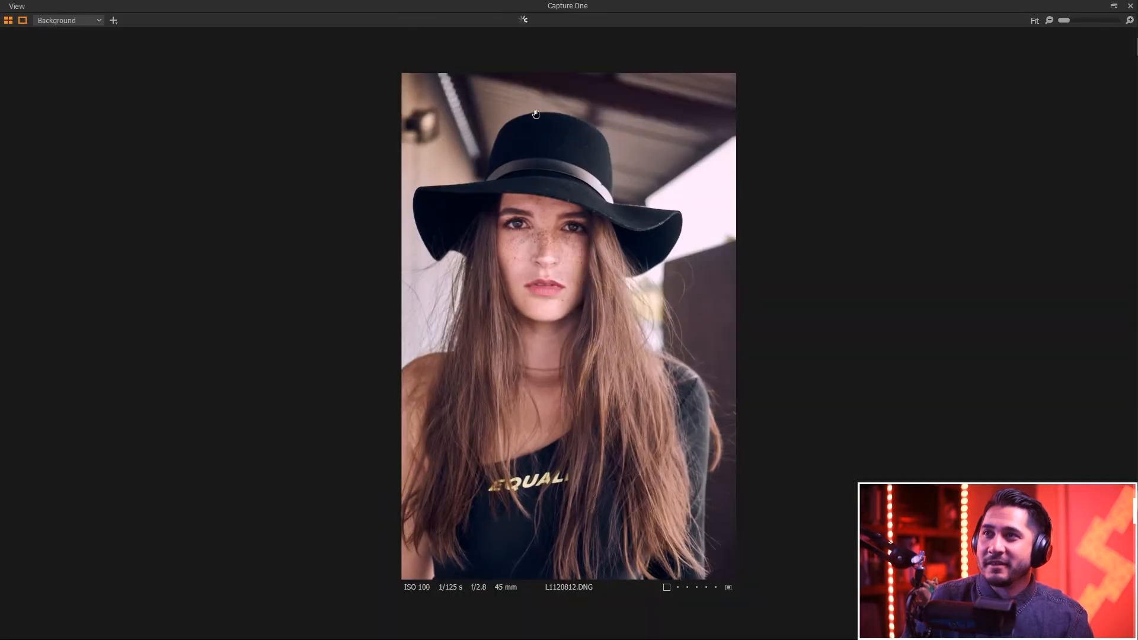
Step: Turn off the proof margin so that the hat portrait fills the height of the viewer
{"action": "mouse_move", "coordinate": [1115, 153]}
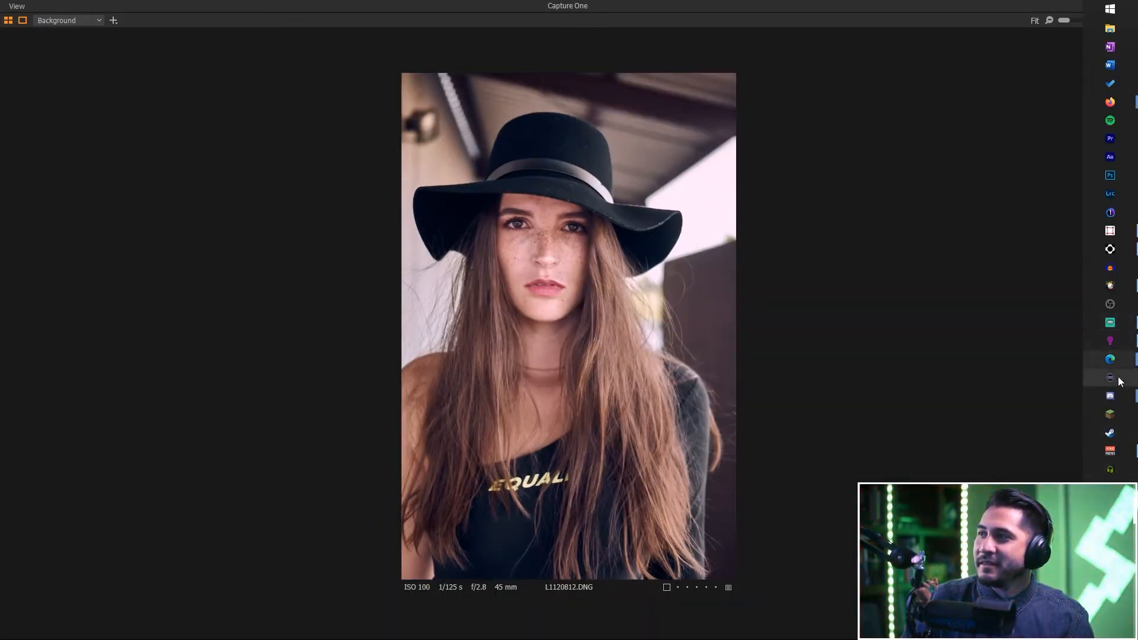
{"action": "mouse_move", "coordinate": [1123, 400]}
{"action": "left_click", "coordinate": [1029, 447]}
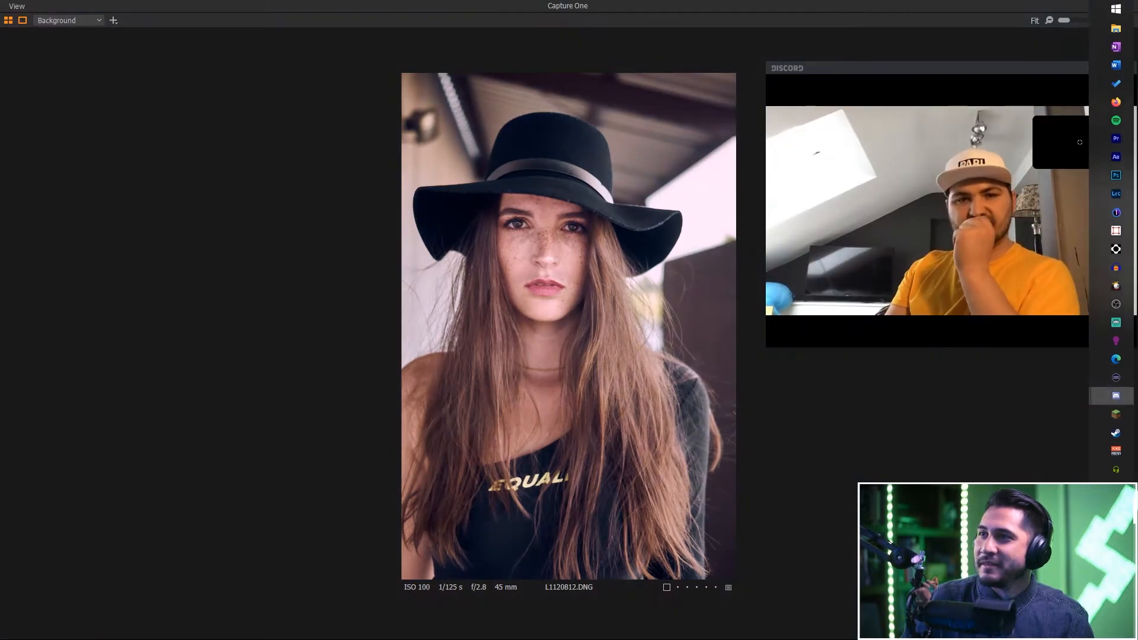
{"action": "left_click", "coordinate": [110, 106]}
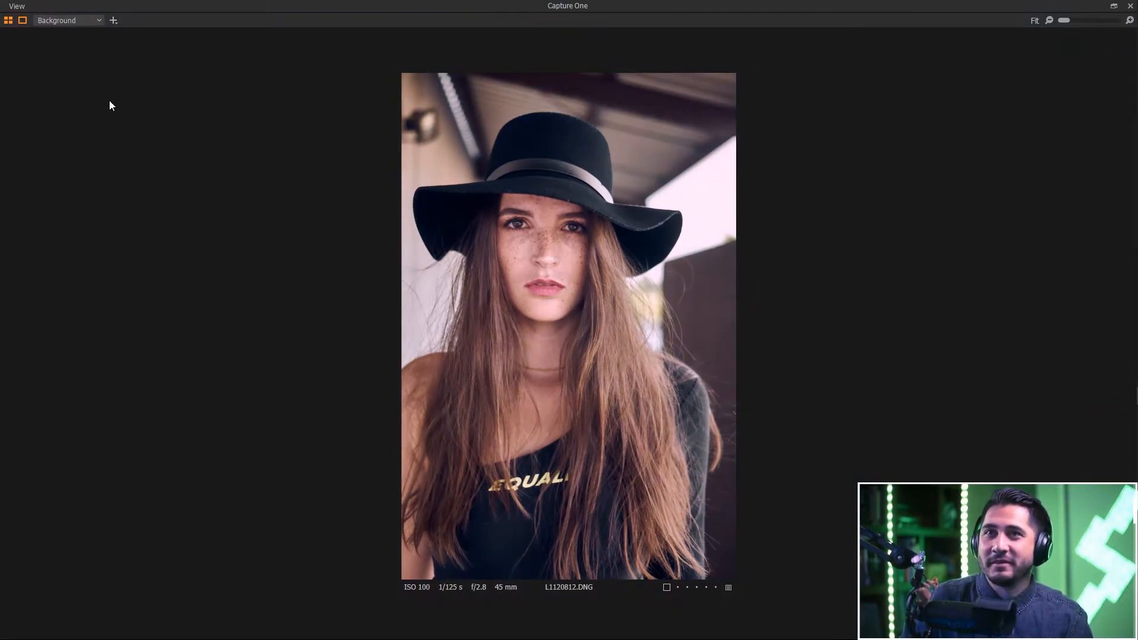
{"action": "left_click", "coordinate": [22, 22]}
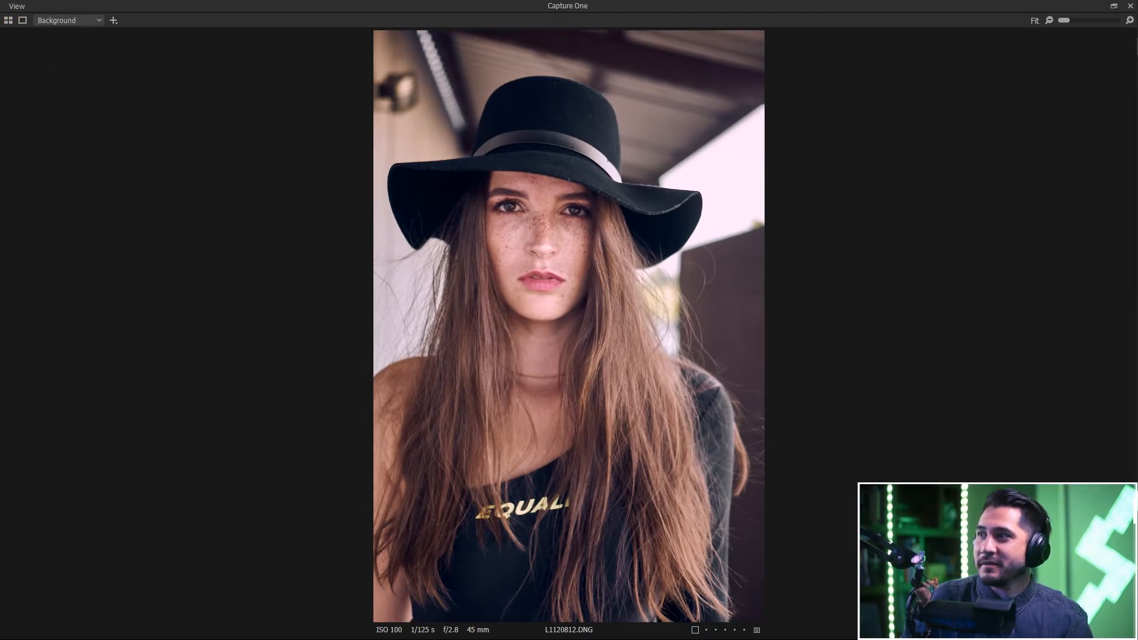
Step: Switch to the Discord video call window so that it floats in front of the viewer beside the hat portrait
{"action": "mouse_move", "coordinate": [1134, 237]}
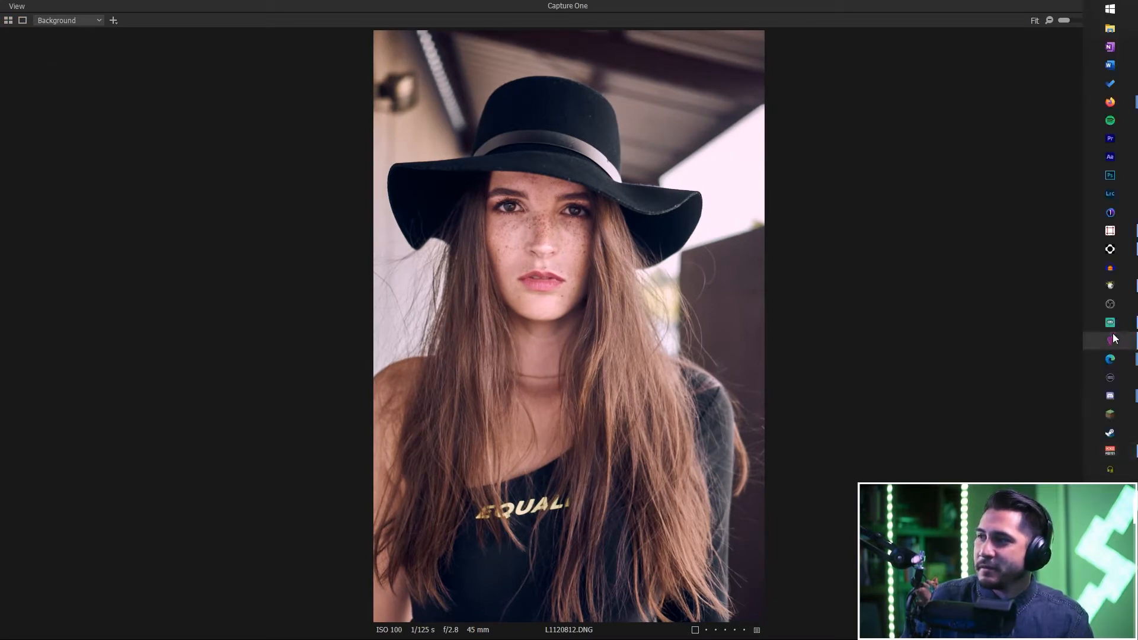
{"action": "mouse_move", "coordinate": [1086, 409]}
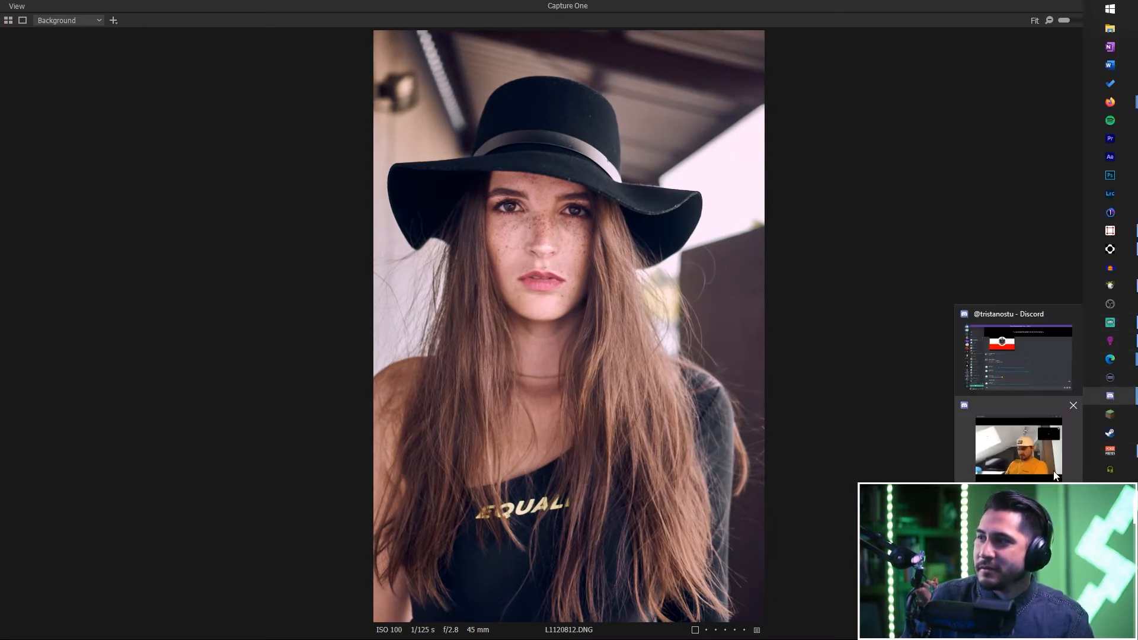
{"action": "left_click", "coordinate": [1019, 448]}
{"action": "left_click", "coordinate": [797, 465]}
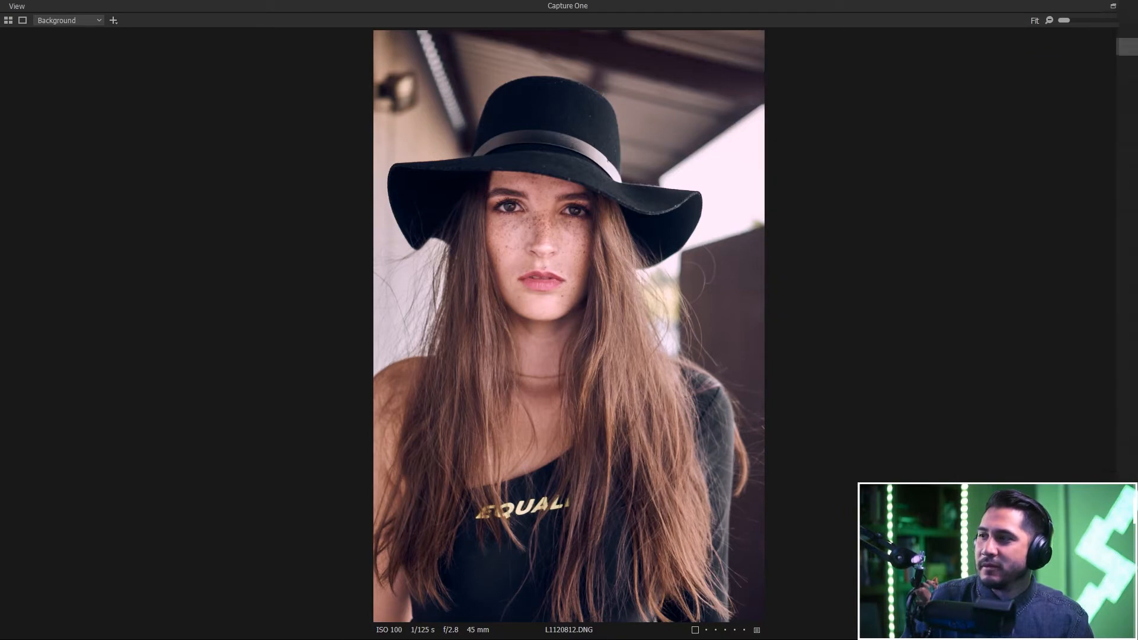
{"action": "mouse_move", "coordinate": [1122, 460]}
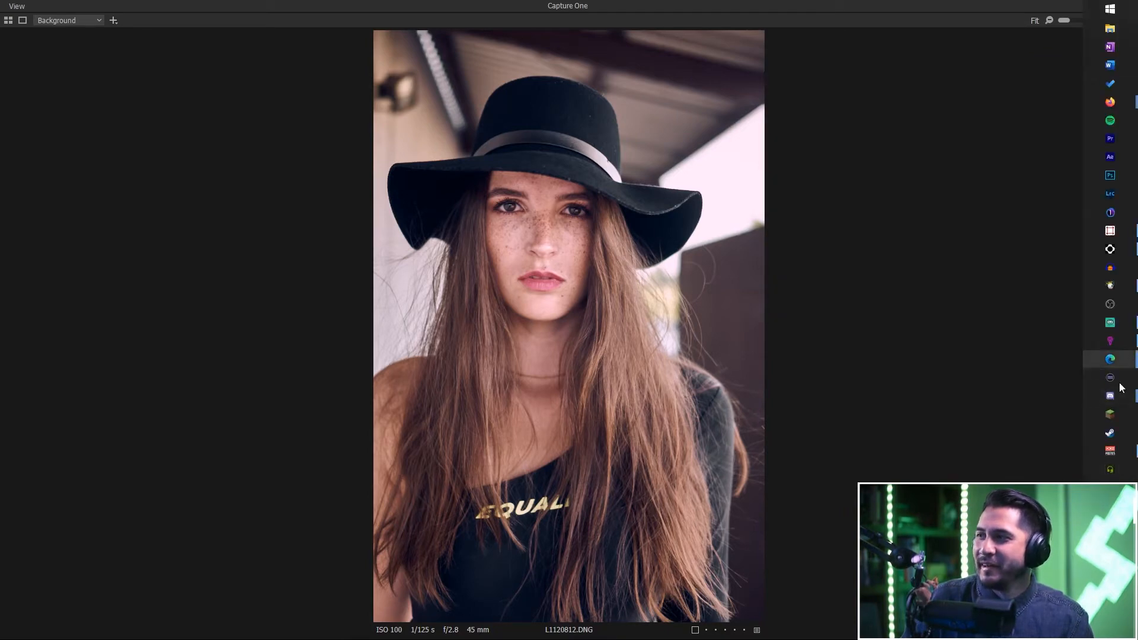
{"action": "mouse_move", "coordinate": [1110, 395]}
{"action": "left_click", "coordinate": [1038, 463]}
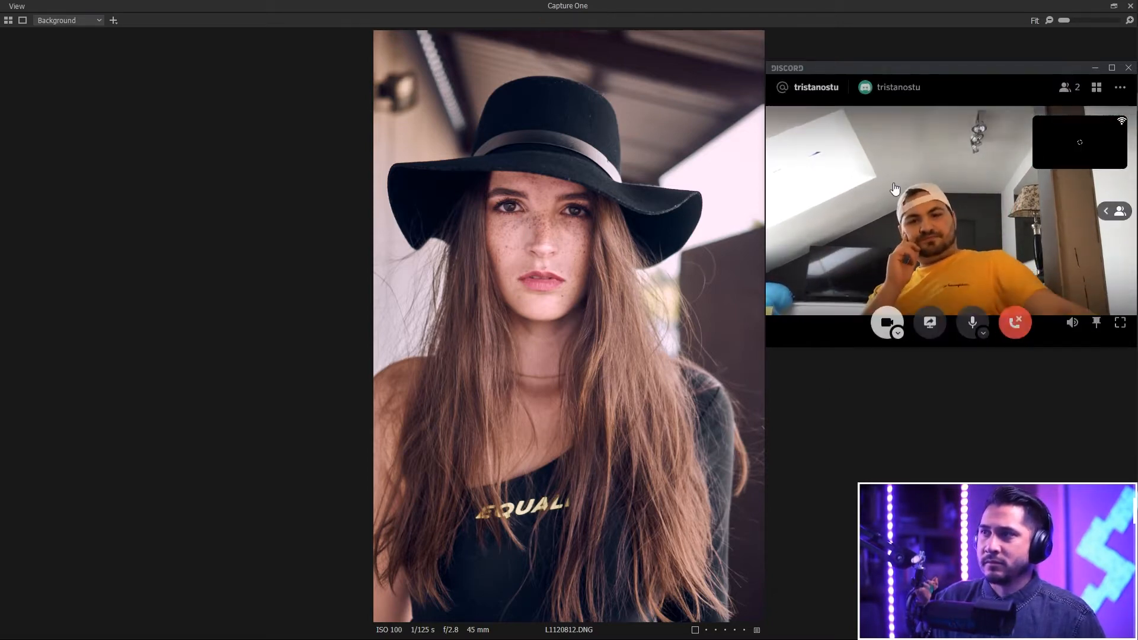
Step: Show the rule-of-thirds grid over the hat portrait and bring the Discord call window back in front
{"action": "left_click", "coordinate": [867, 454]}
{"action": "key", "text": "ctrl+g"}
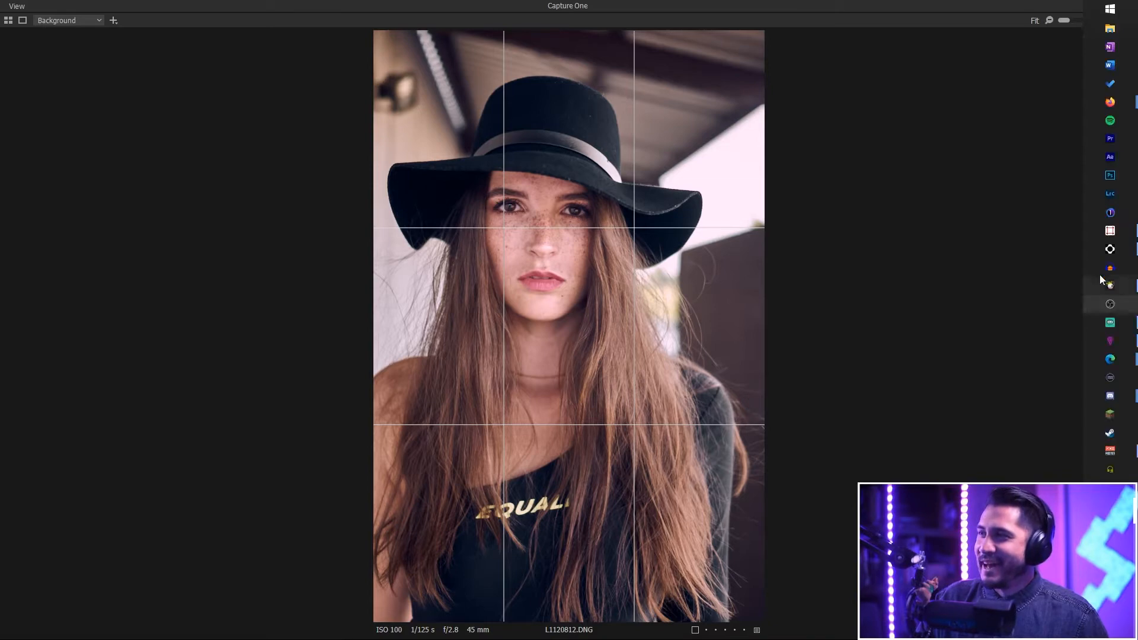
{"action": "mouse_move", "coordinate": [1111, 395]}
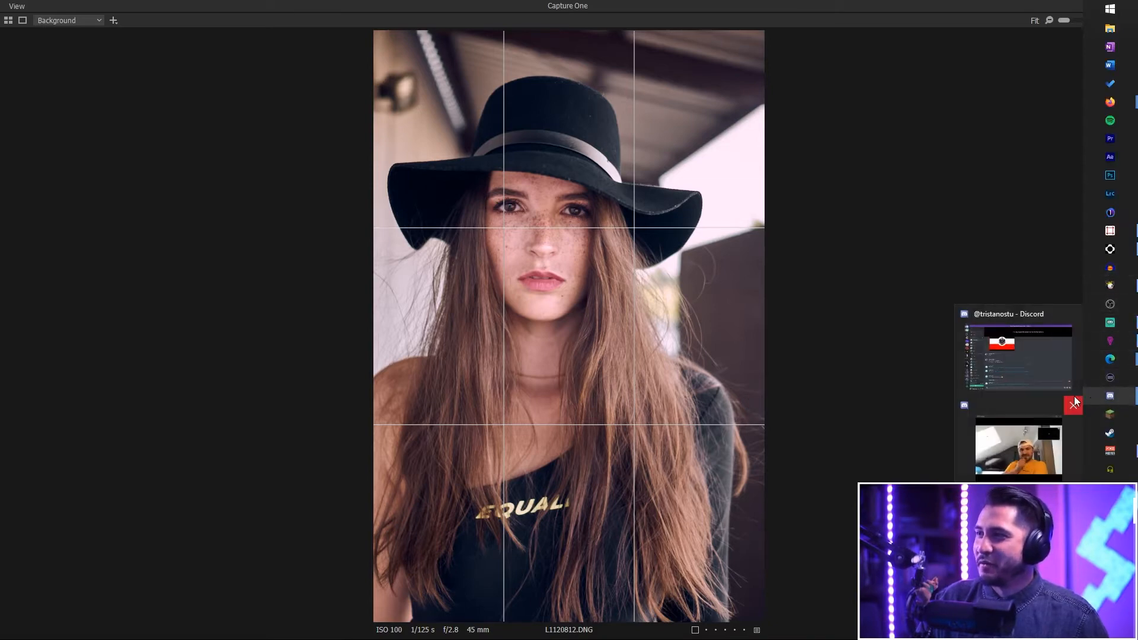
{"action": "left_click", "coordinate": [987, 411]}
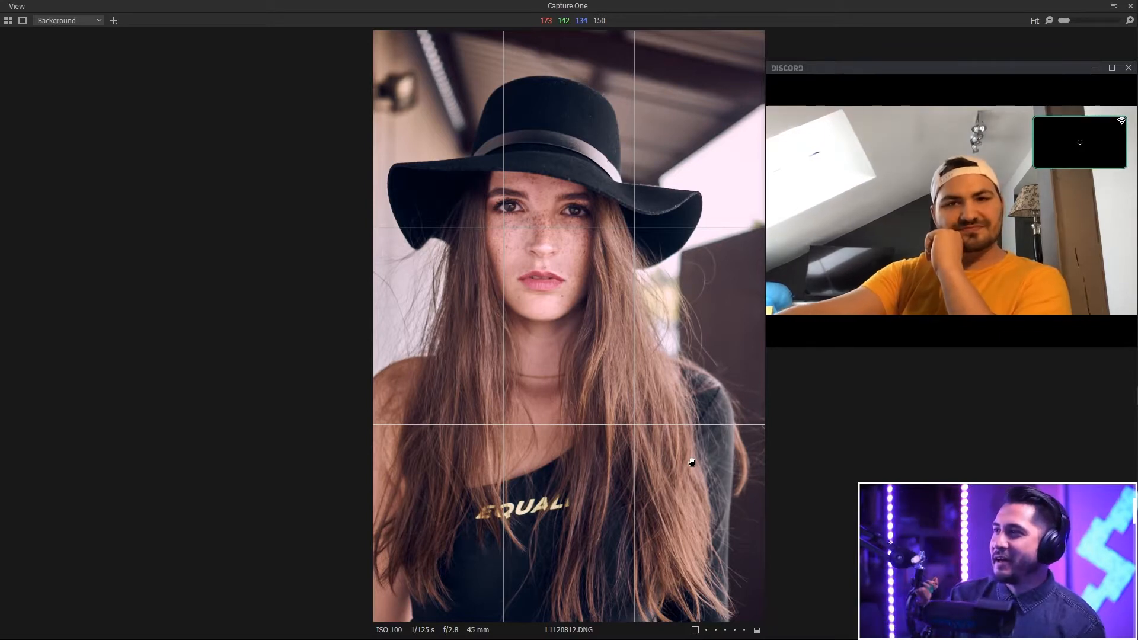
Step: Hide the composition grid on the hat portrait
{"action": "mouse_move", "coordinate": [1061, 332]}
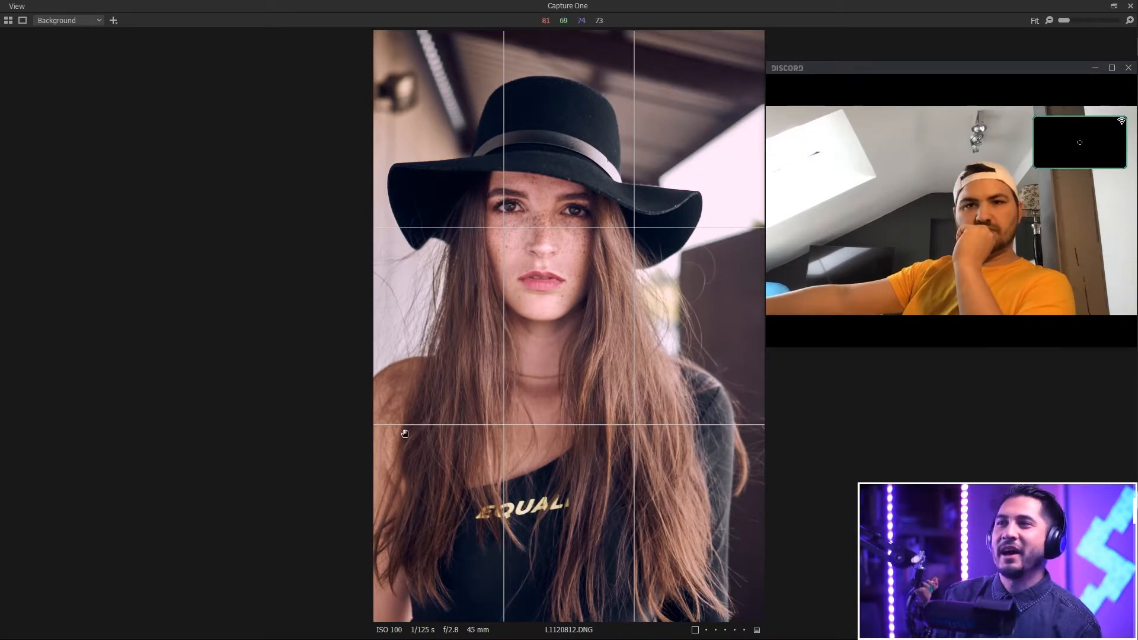
{"action": "key", "text": "ctrl+shift+g"}
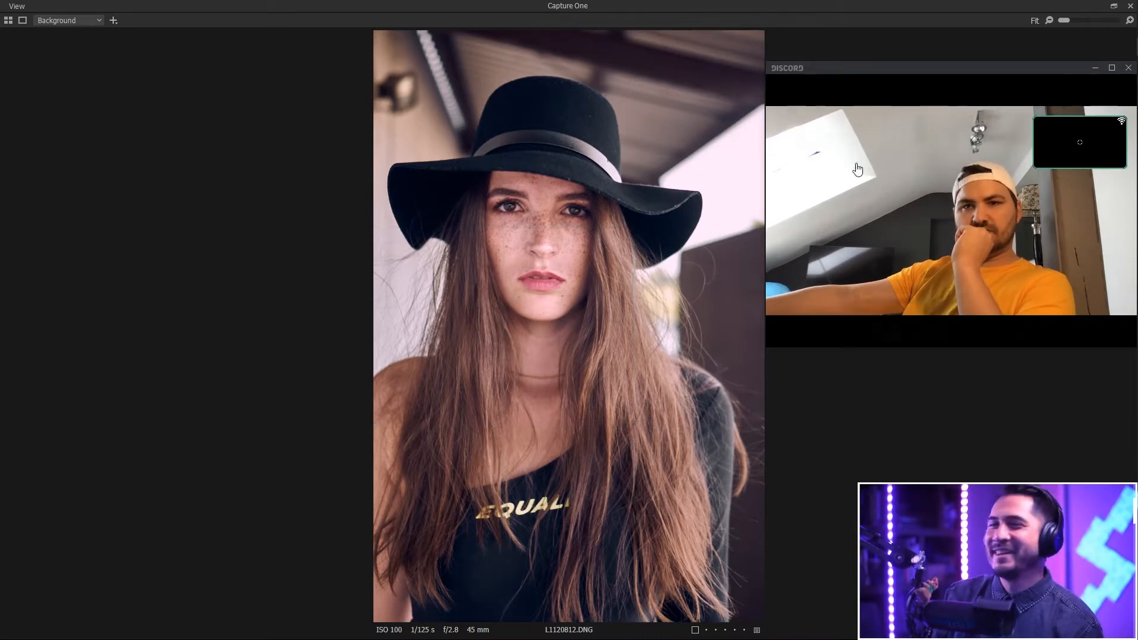
Step: Return to the full editing workspace and tighten the hat portrait's crop to about 11.94 × 18.19 in
{"action": "mouse_move", "coordinate": [831, 324]}
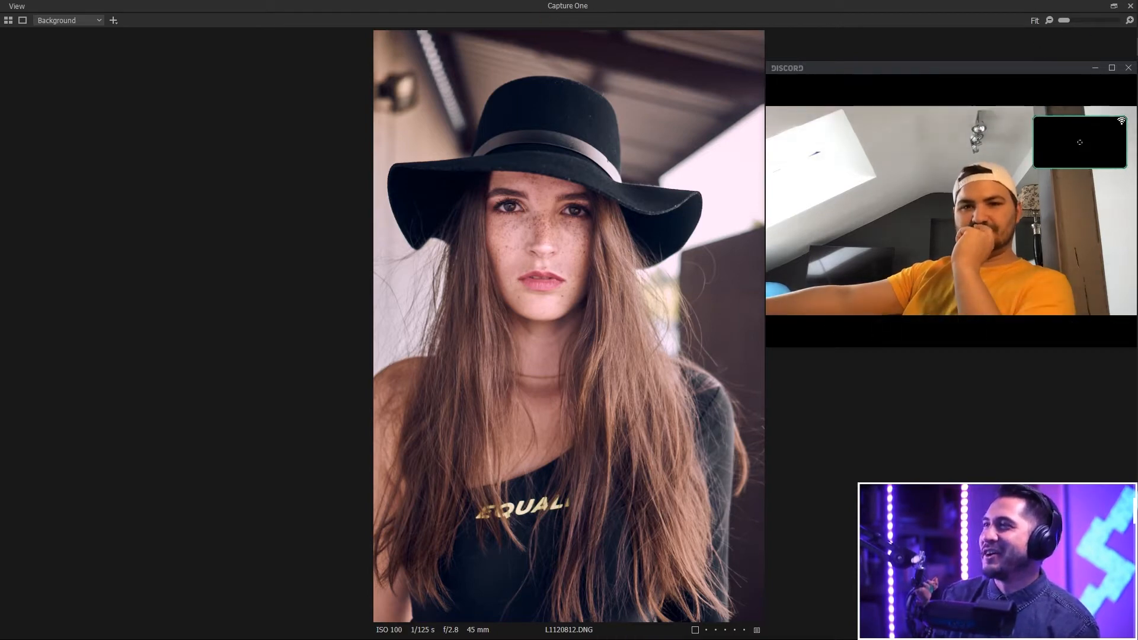
{"action": "left_click", "coordinate": [1115, 6]}
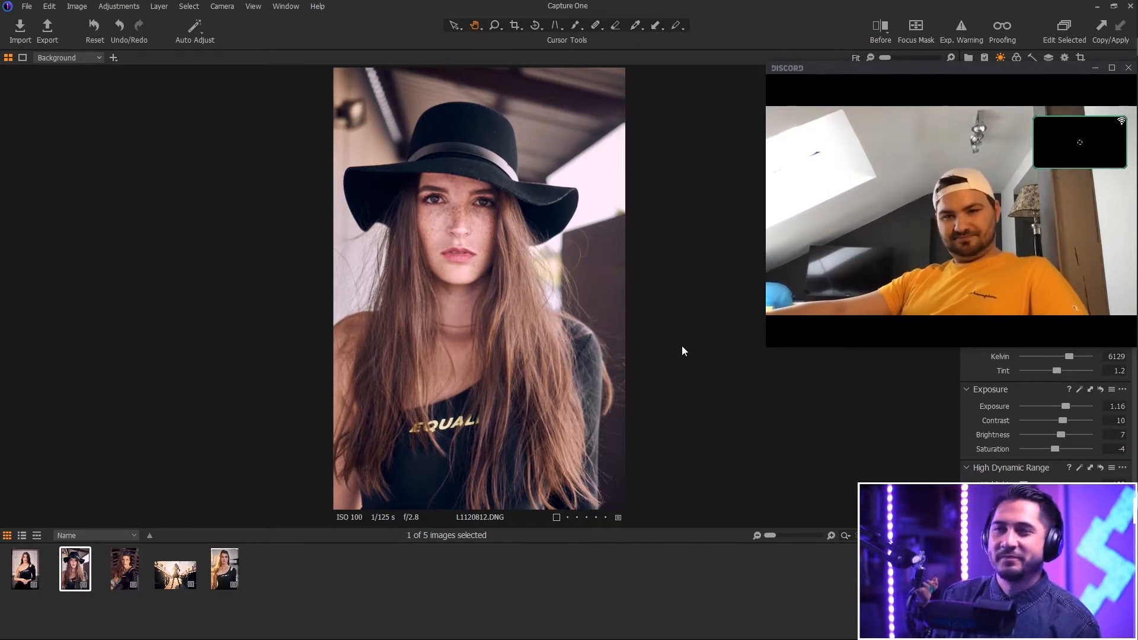
{"action": "key", "text": "c"}
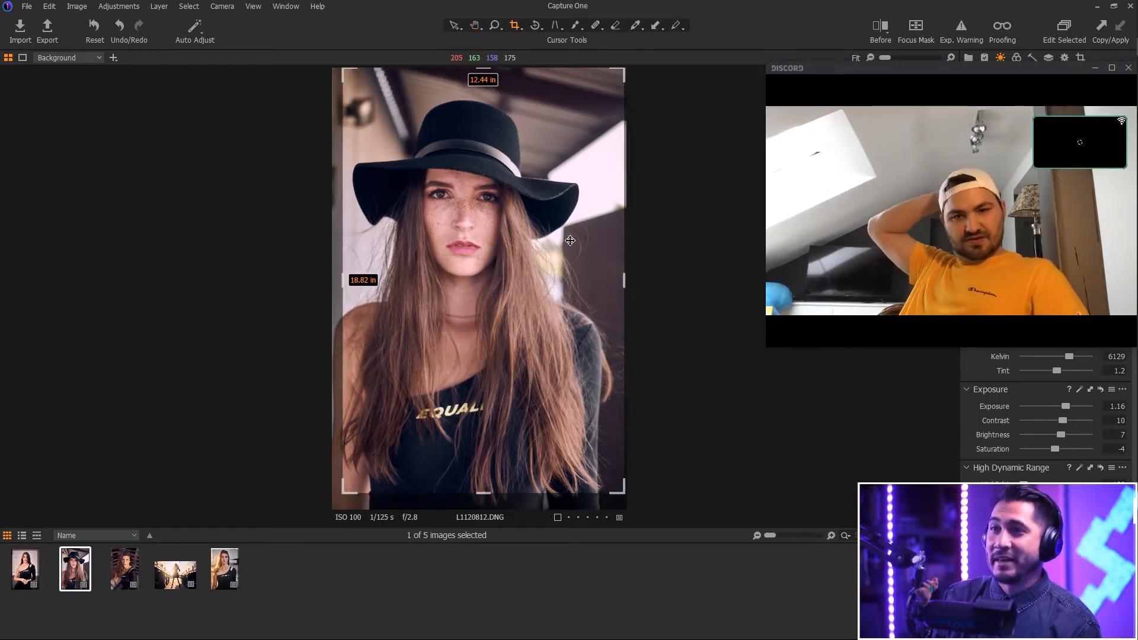
{"action": "left_click_drag", "start_coordinate": [433, 295], "coordinate": [423, 313]}
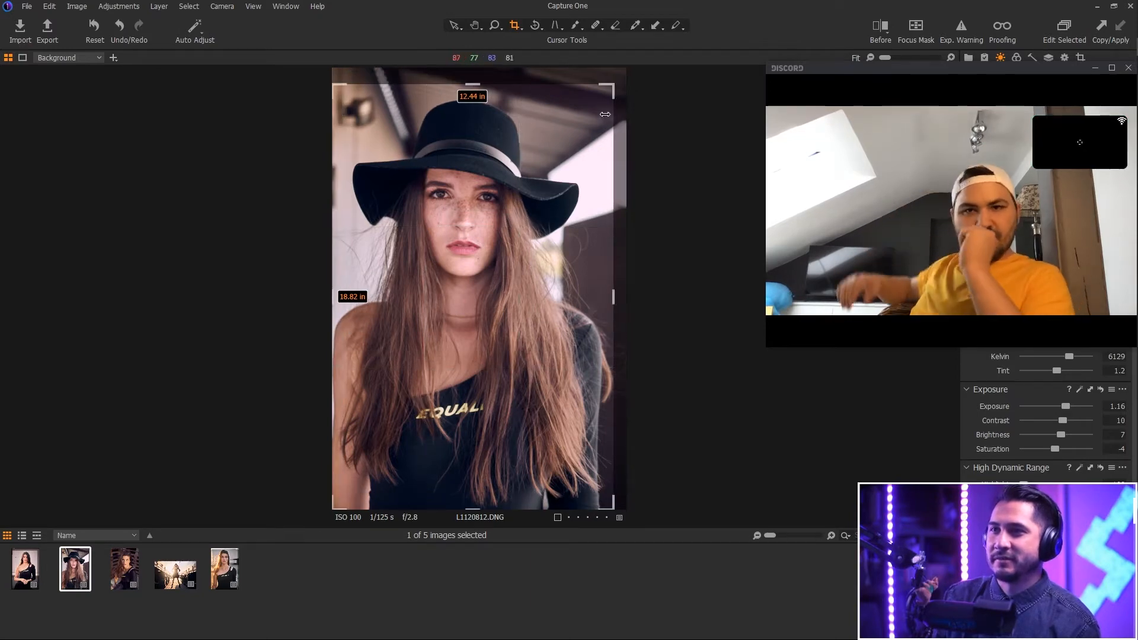
{"action": "left_click_drag", "start_coordinate": [613, 86], "coordinate": [608, 87]}
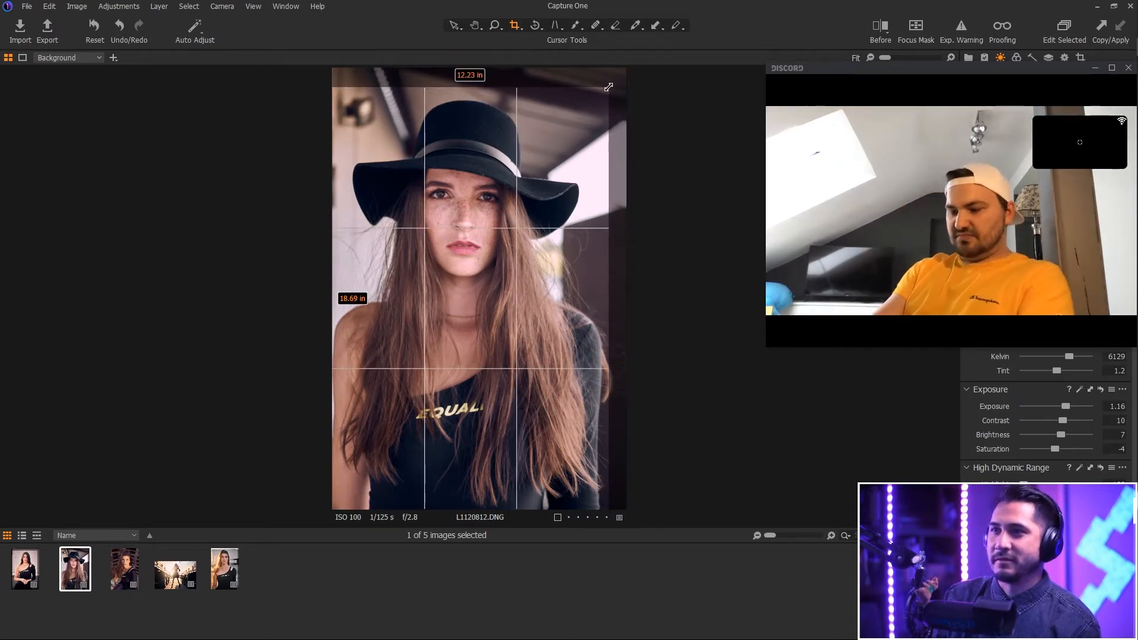
{"action": "left_click_drag", "start_coordinate": [517, 240], "coordinate": [510, 190]}
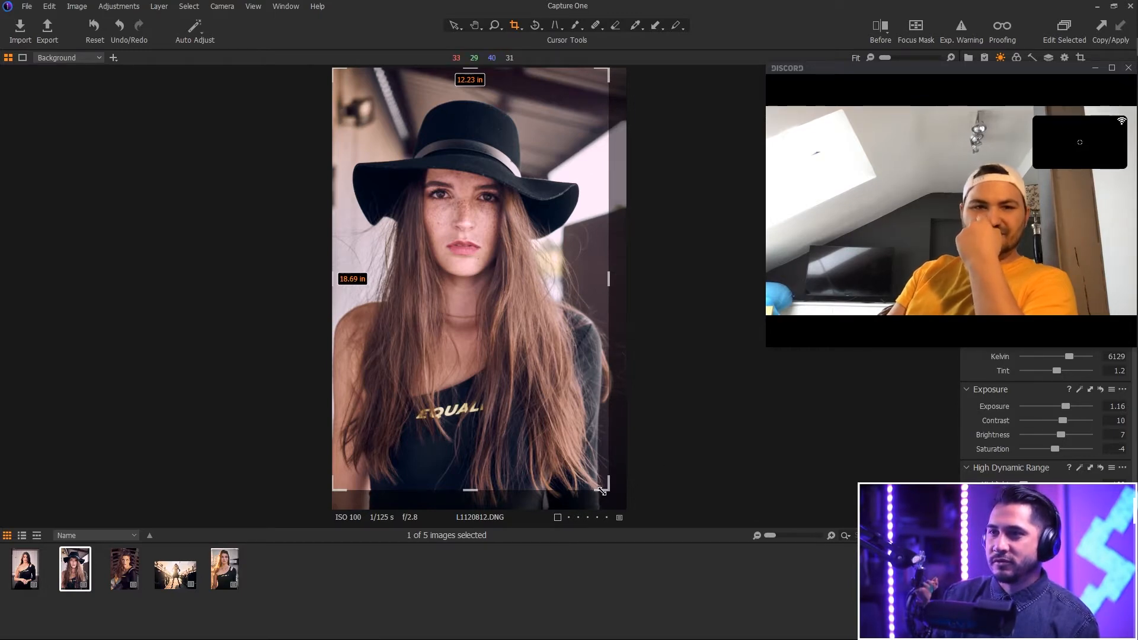
{"action": "left_click_drag", "start_coordinate": [602, 491], "coordinate": [603, 491]}
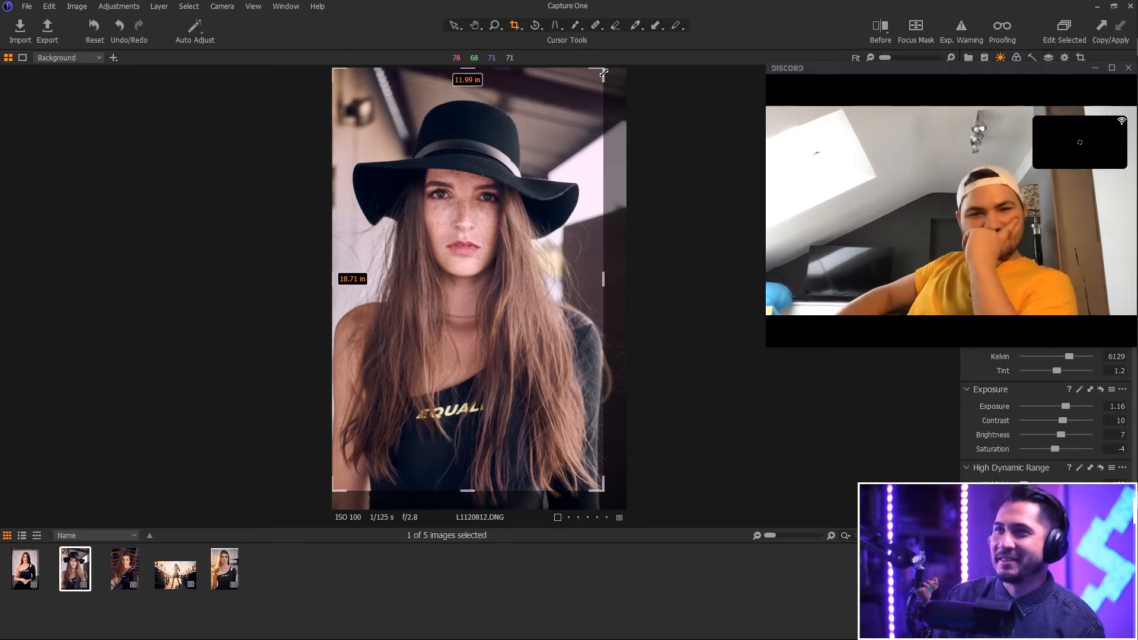
{"action": "left_click_drag", "start_coordinate": [604, 72], "coordinate": [602, 79]}
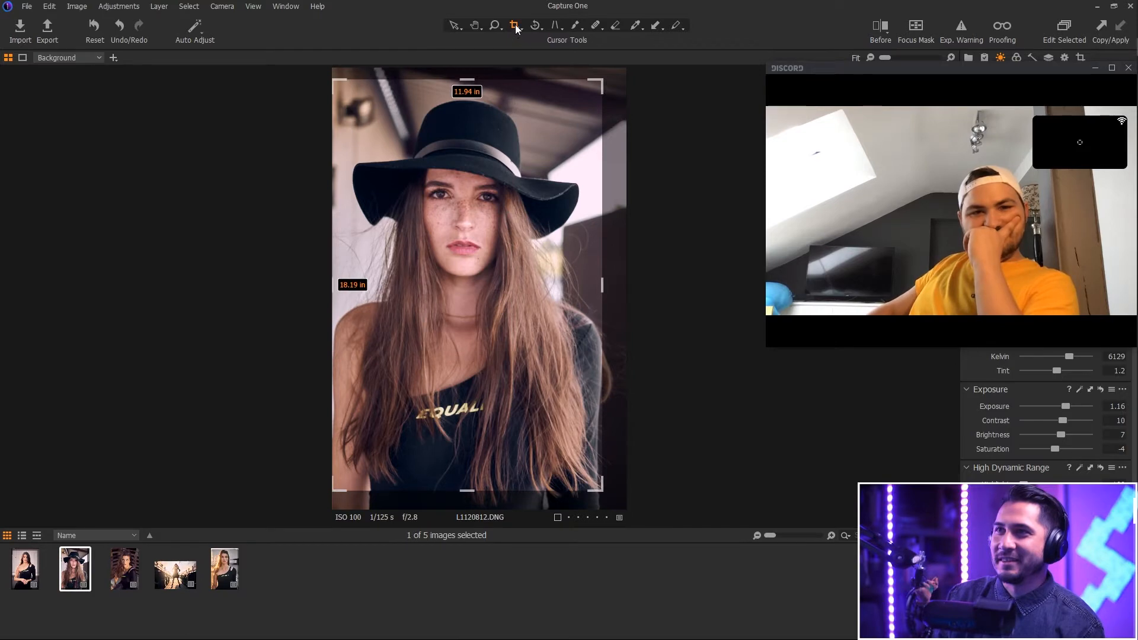
{"action": "left_click", "coordinate": [461, 25]}
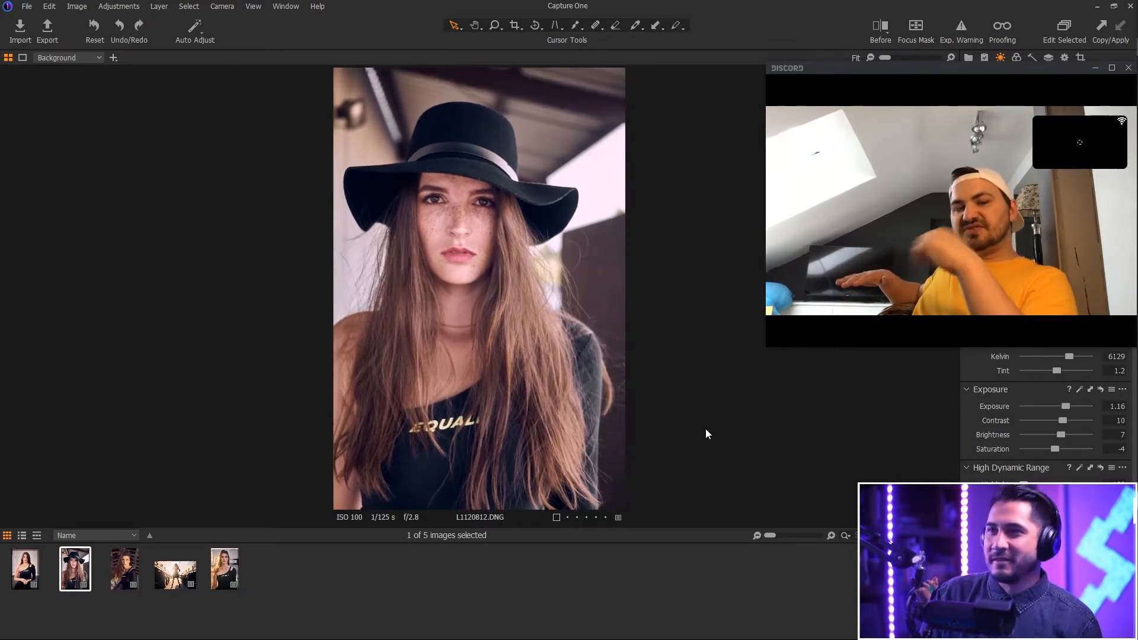
Step: Undo and redo the crop changes to compare framings of the hat portrait, leaving the last trim undone
{"action": "key", "text": "Left"}
{"action": "key", "text": "Right"}
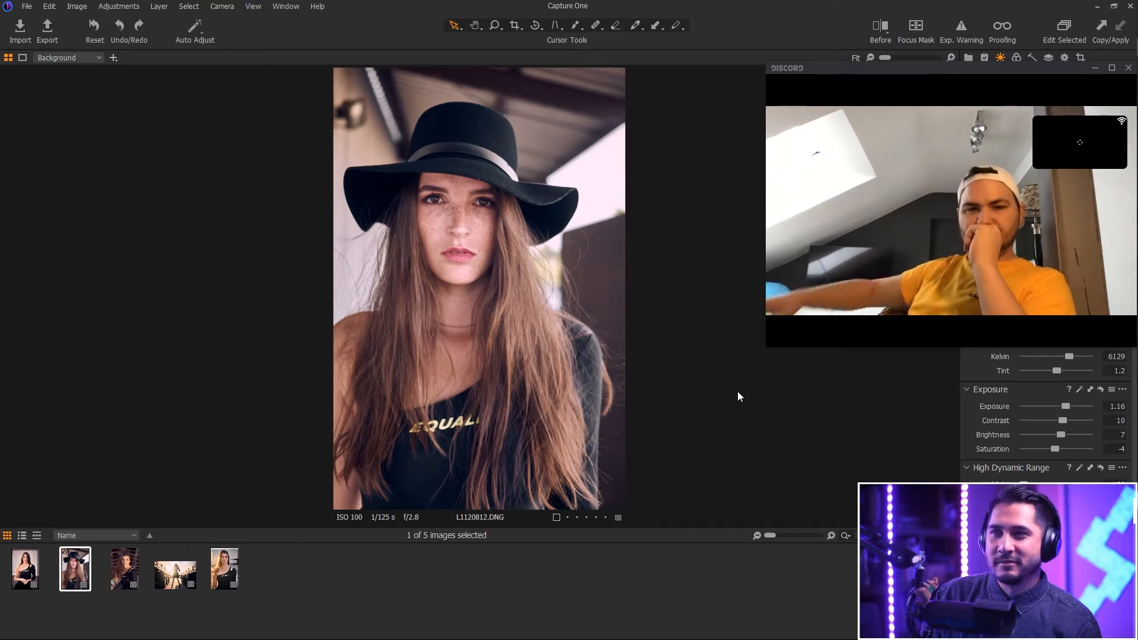
{"action": "key", "text": "ctrl+z"}
{"action": "key", "text": "ctrl+z"}
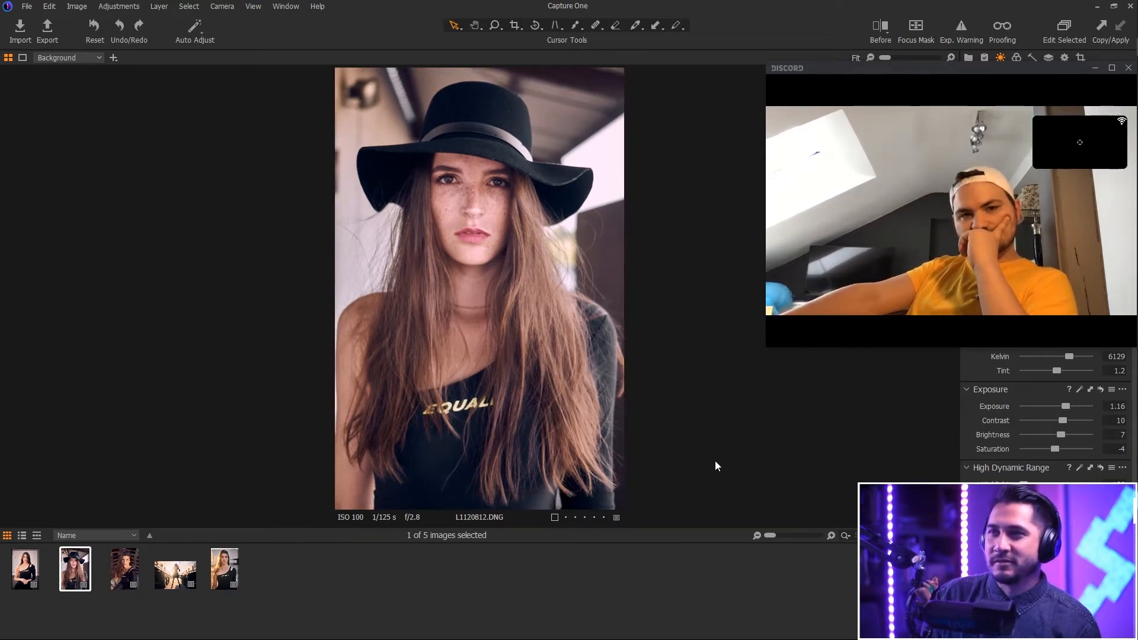
{"action": "key", "text": "ctrl+z"}
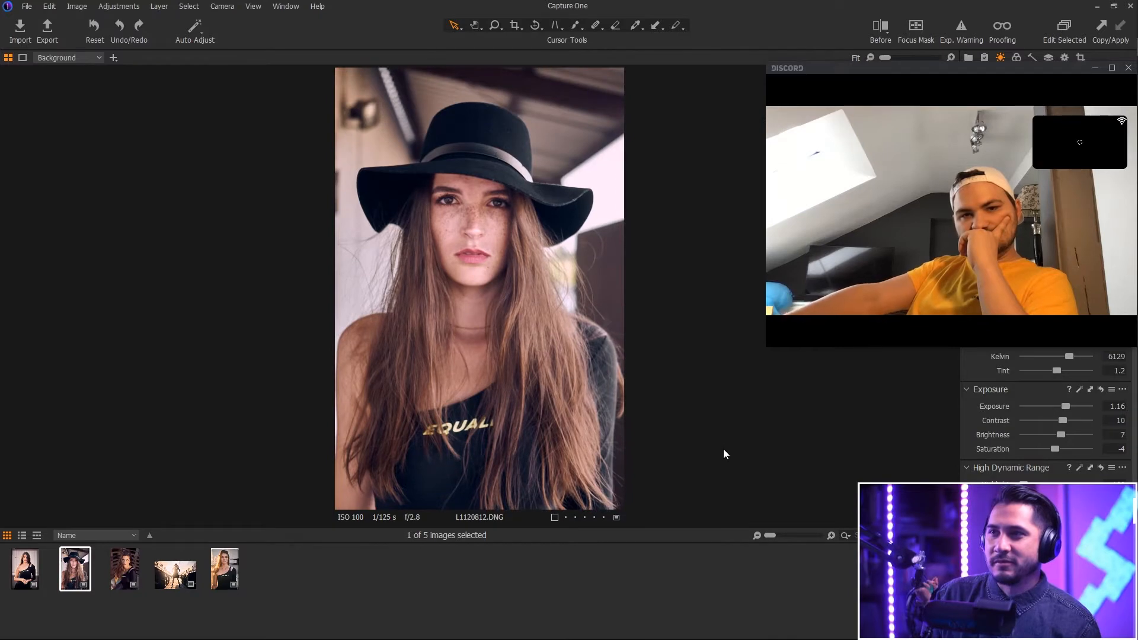
{"action": "key", "text": "ctrl+y"}
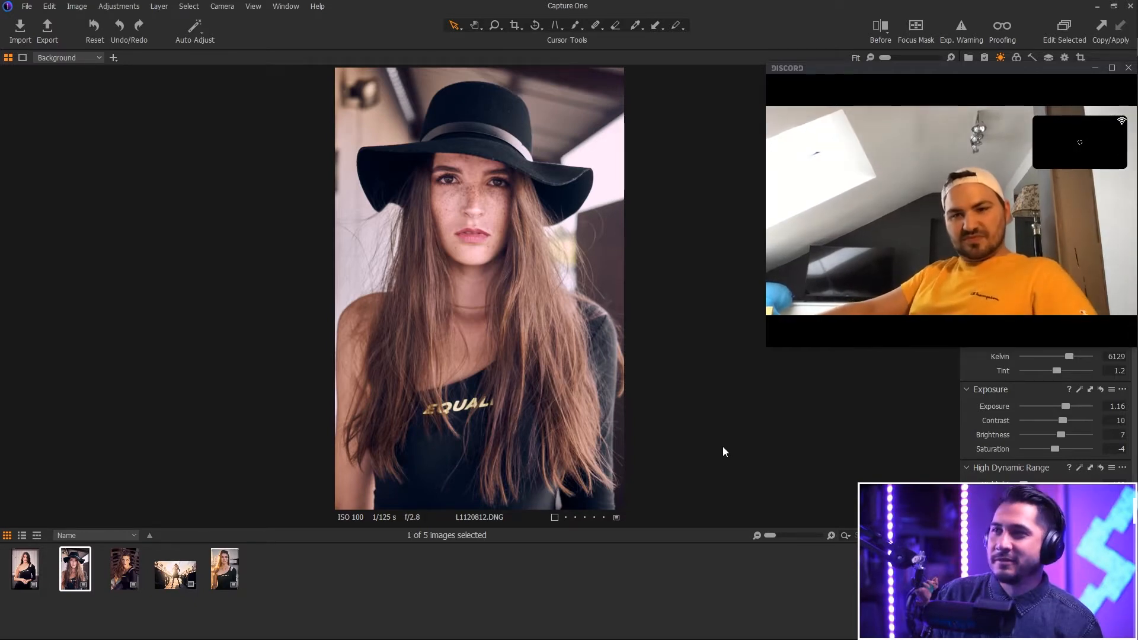
{"action": "key", "text": "ctrl+z"}
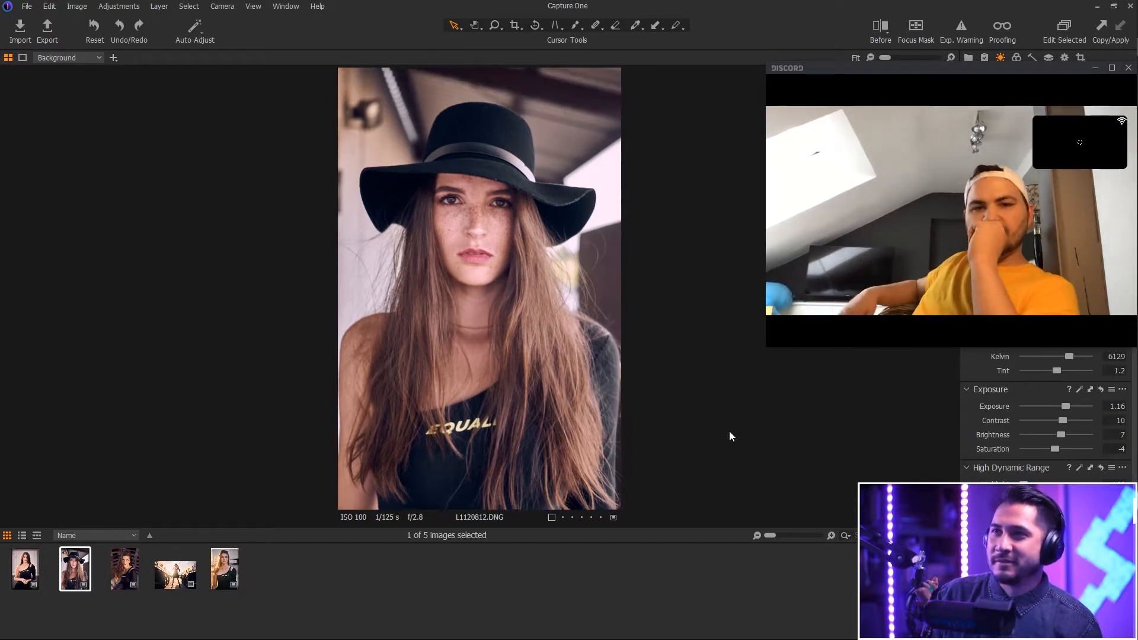
{"action": "key", "text": "ctrl+y"}
{"action": "key", "text": "ctrl+z"}
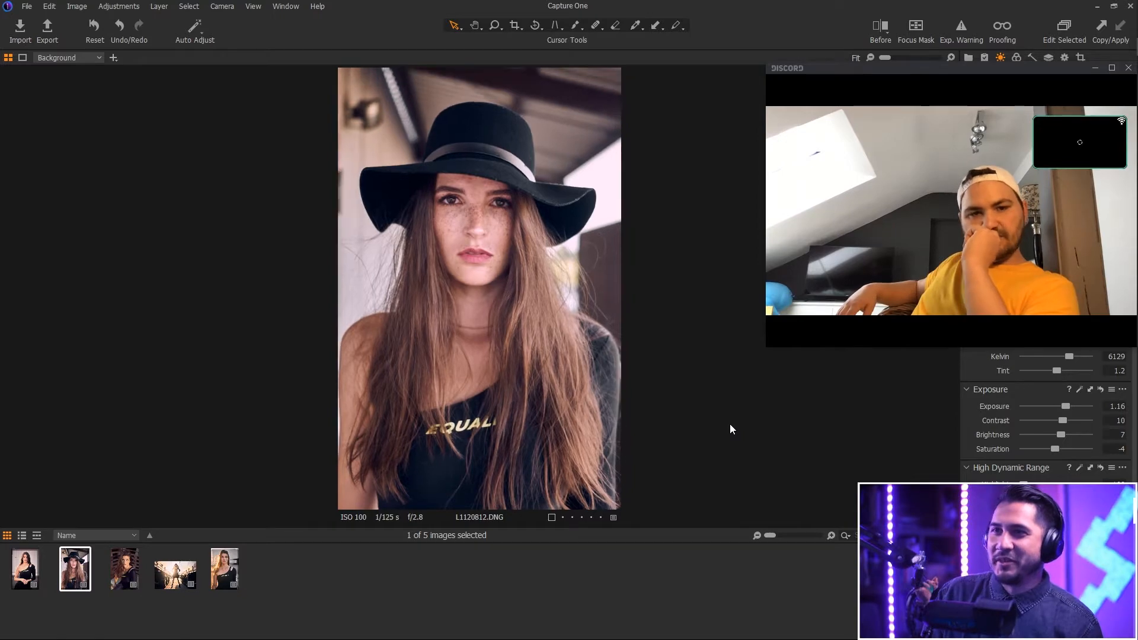
{"action": "key", "text": "ctrl+z"}
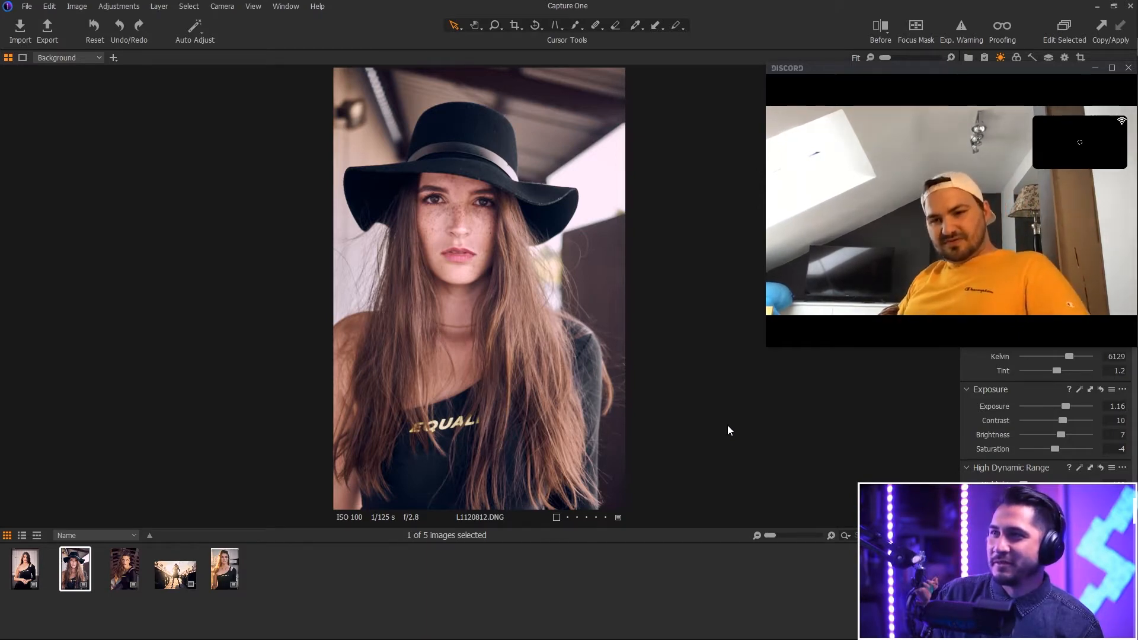
{"action": "key", "text": "ctrl+z"}
{"action": "key", "text": "ctrl+z"}
{"action": "key", "text": "ctrl+z"}
{"action": "key", "text": "ctrl+z"}
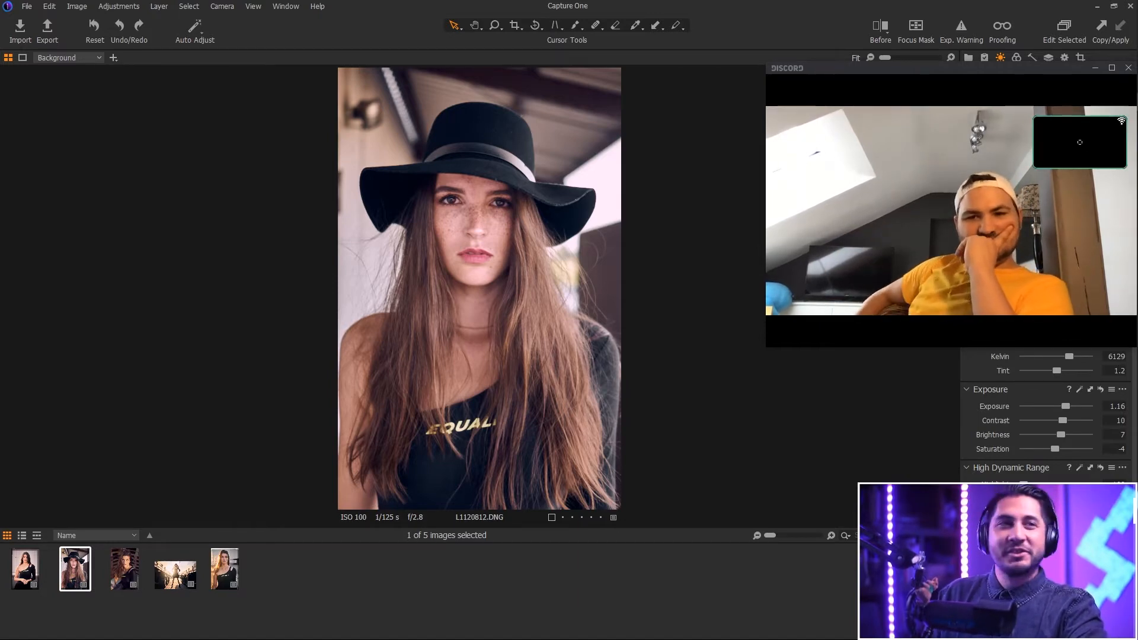
Step: Switch to the browser and enlarge its window to examine lisa34.jpg in Google Drive
{"action": "key", "text": "alt+Tab"}
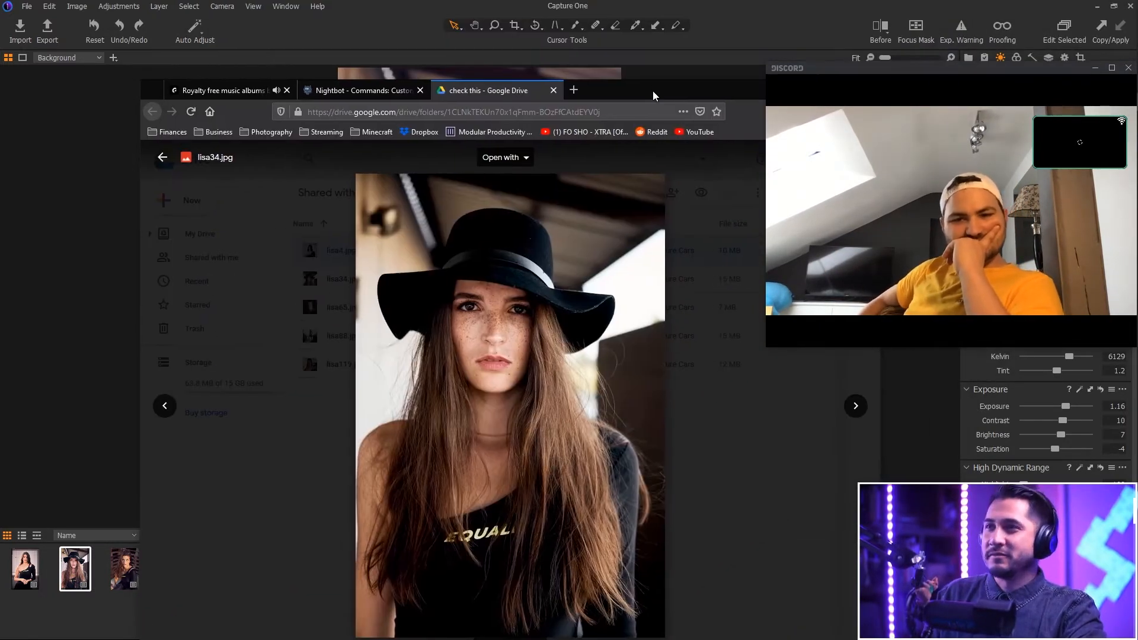
{"action": "double_click", "coordinate": [655, 91]}
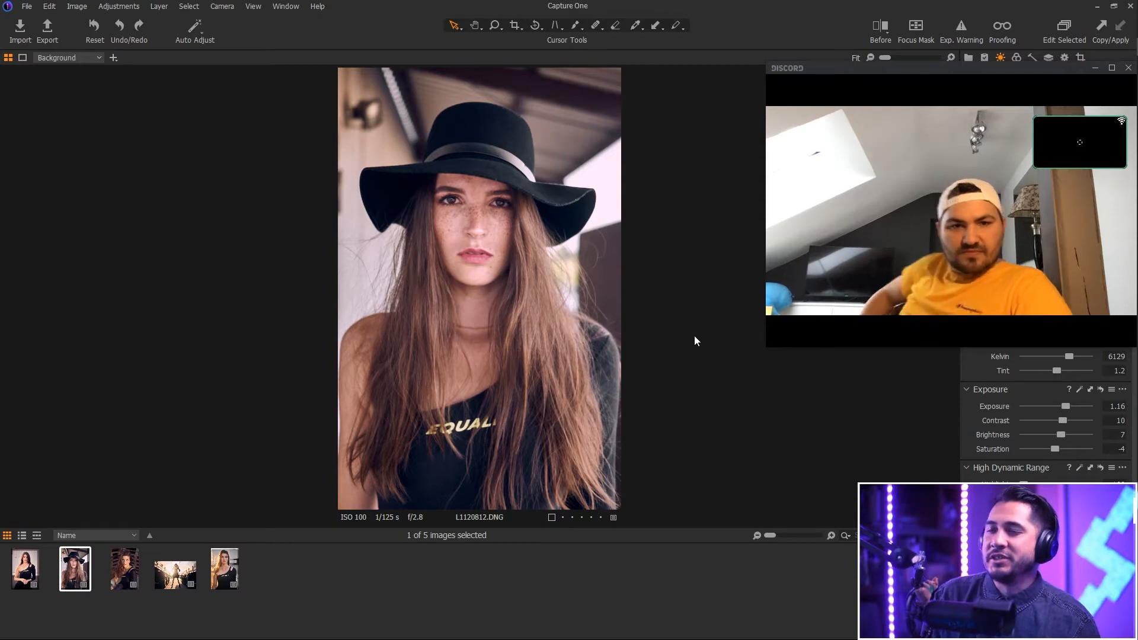
Step: Trim the hat portrait's crop in Capture One from the lower-left and upper-right corners to about 11.61 × 18.19 in
{"action": "key", "text": "c"}
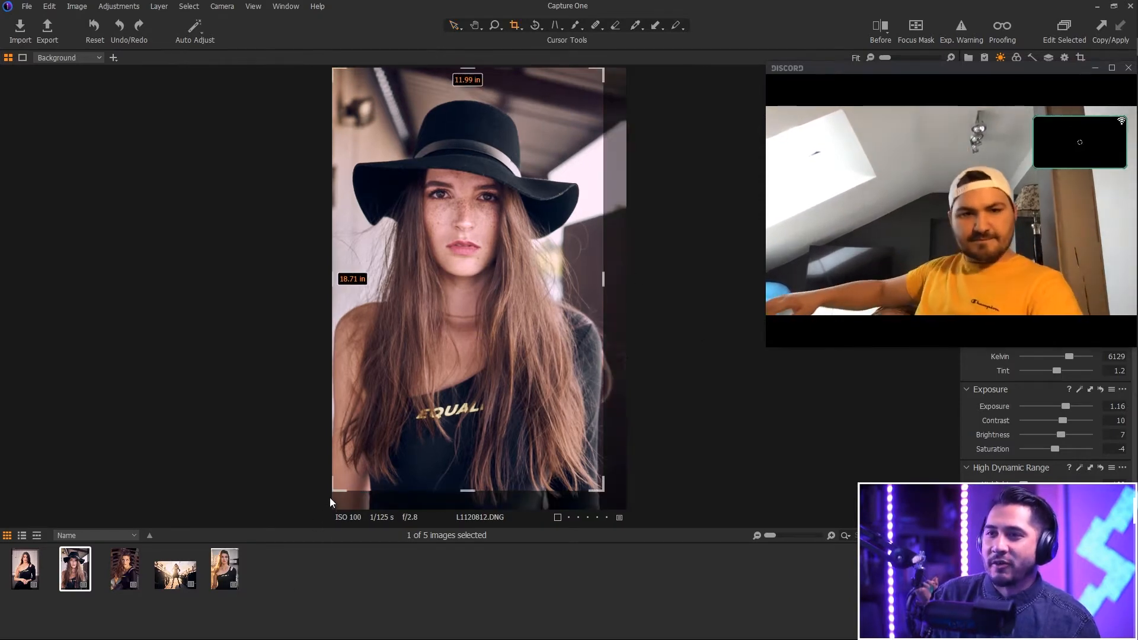
{"action": "left_click_drag", "start_coordinate": [334, 491], "coordinate": [338, 488]}
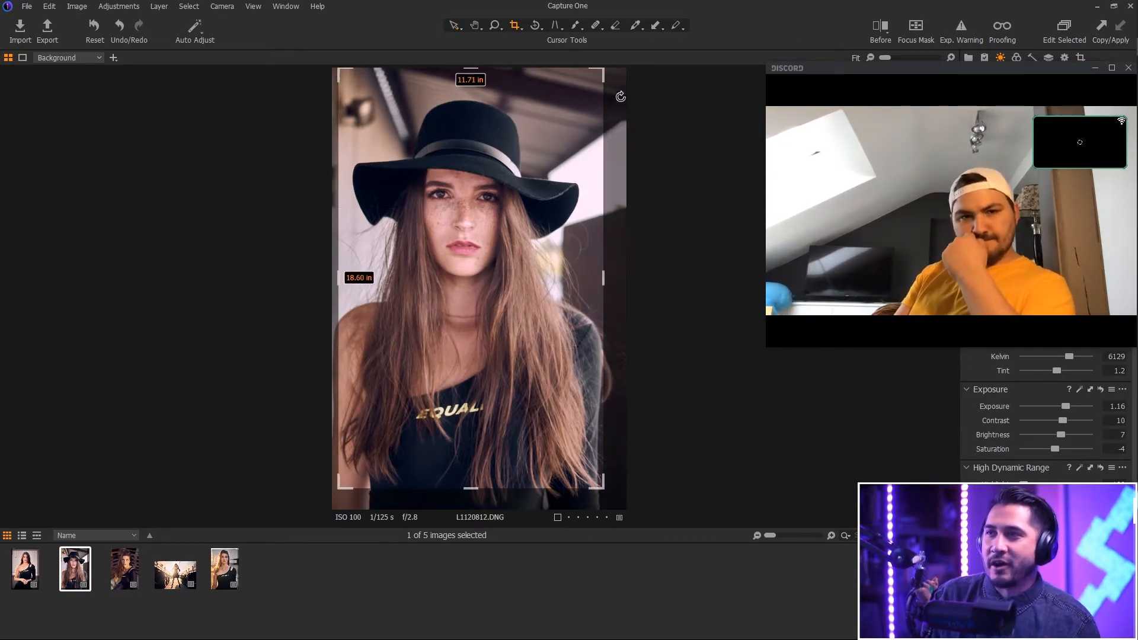
{"action": "left_click_drag", "start_coordinate": [603, 70], "coordinate": [601, 77]}
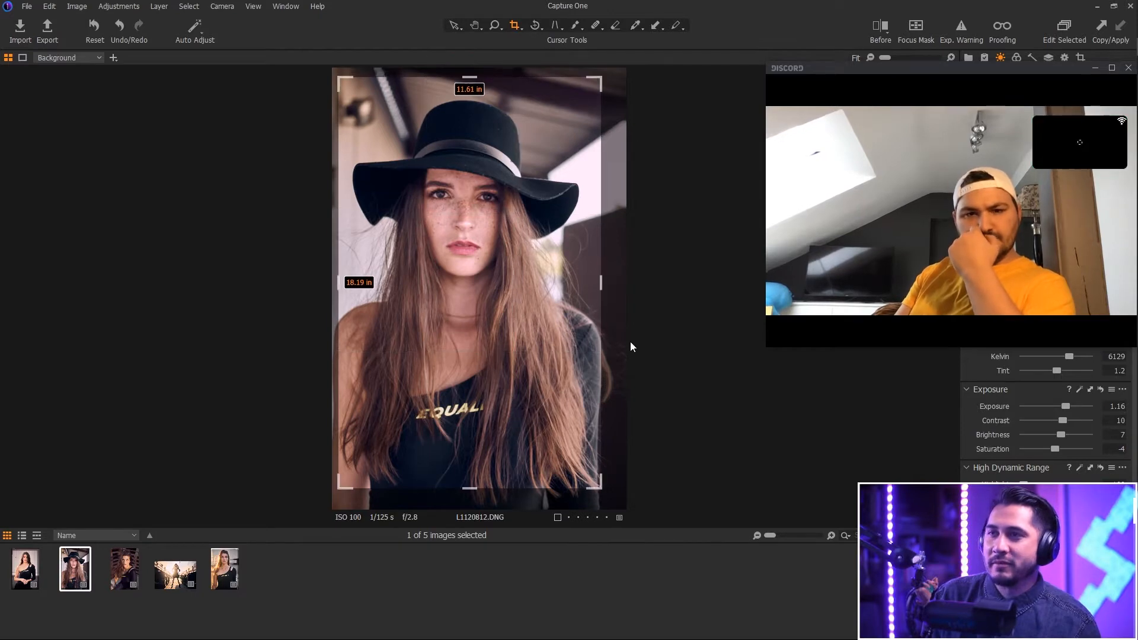
{"action": "left_click", "coordinate": [455, 27]}
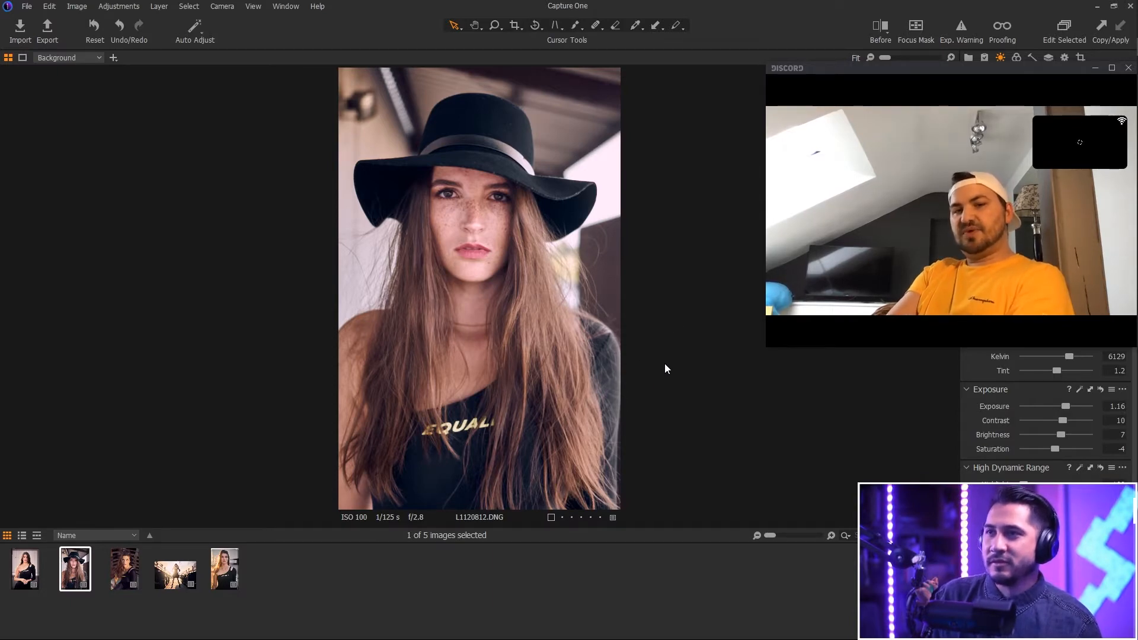
Step: Undo and redo the latest crop trims to compare framings, finishing with the trims undone
{"action": "key", "text": "ctrl+z"}
{"action": "key", "text": "ctrl+z"}
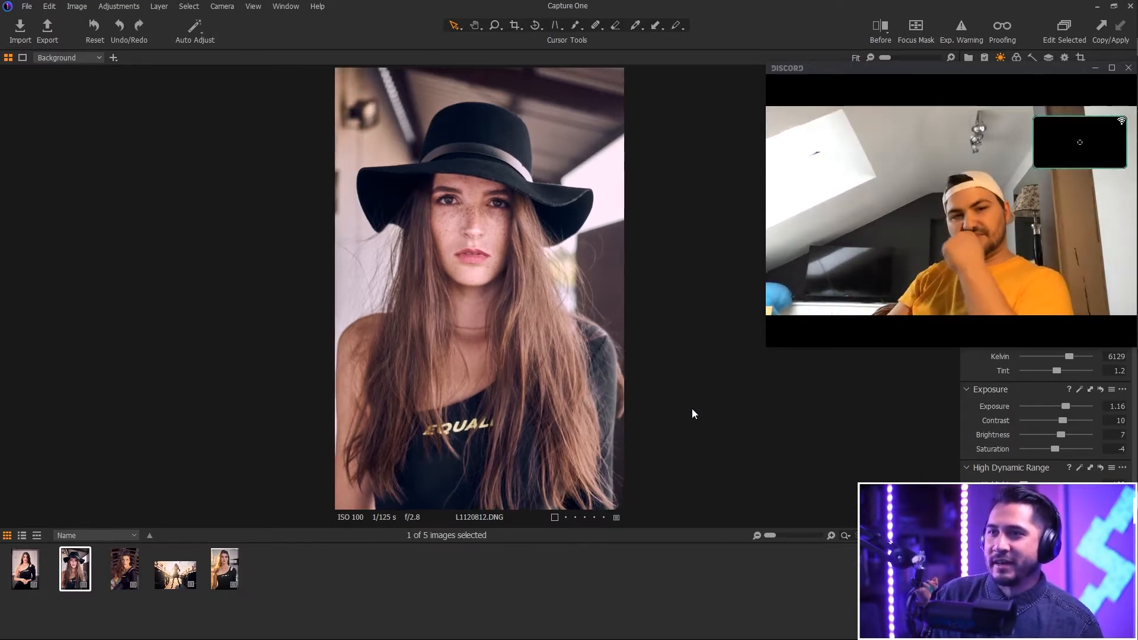
{"action": "key", "text": "ctrl+z"}
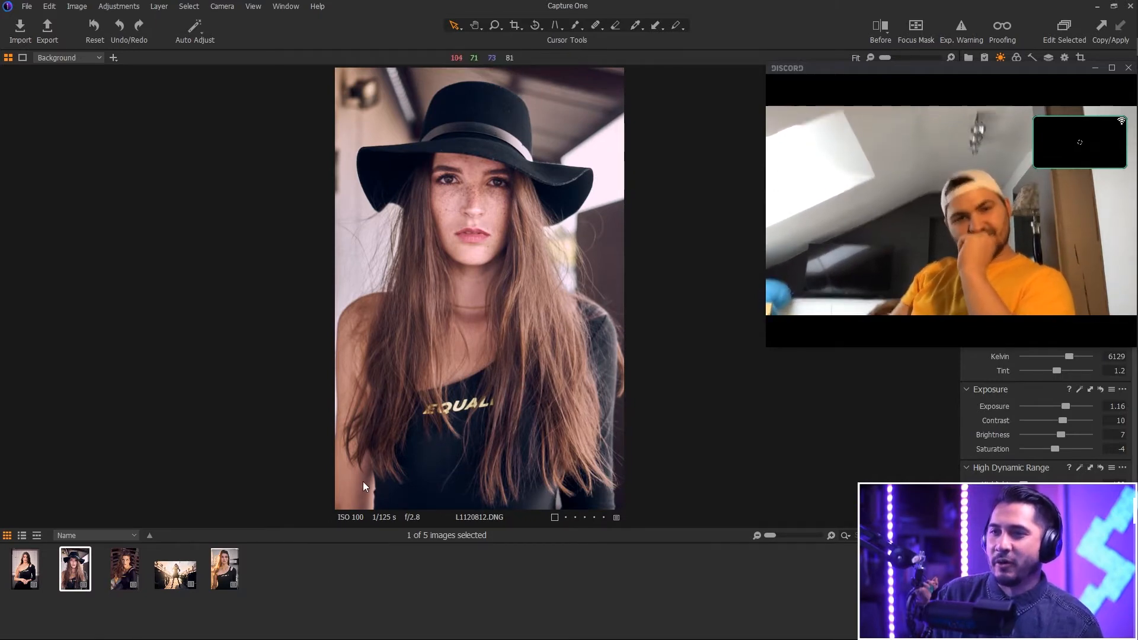
{"action": "key", "text": "ctrl+y"}
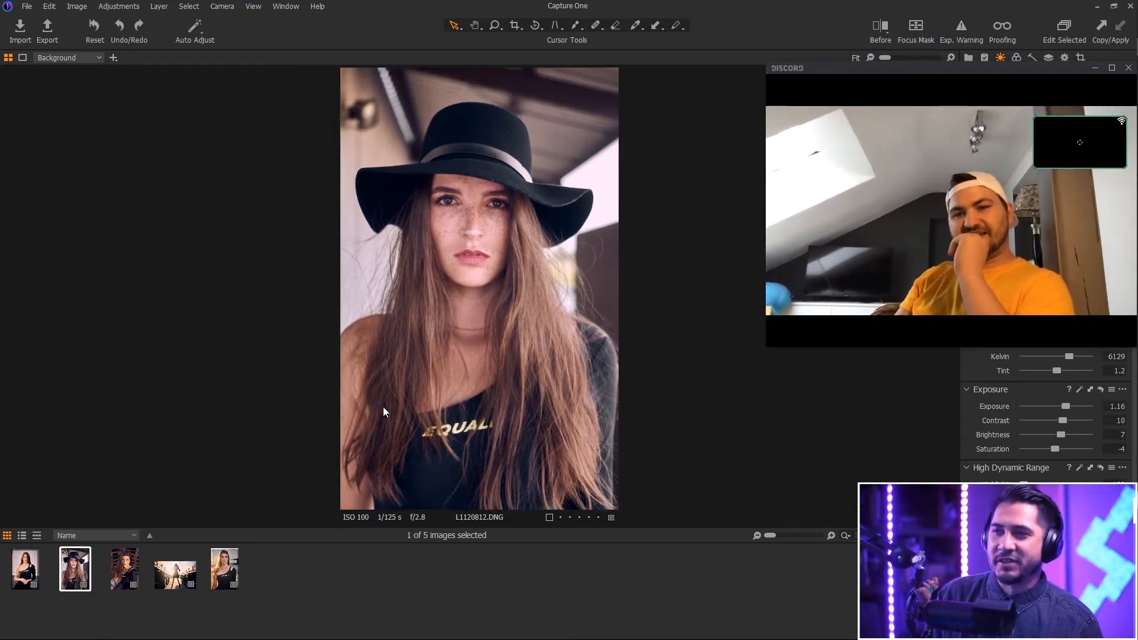
{"action": "key", "text": "ctrl+y"}
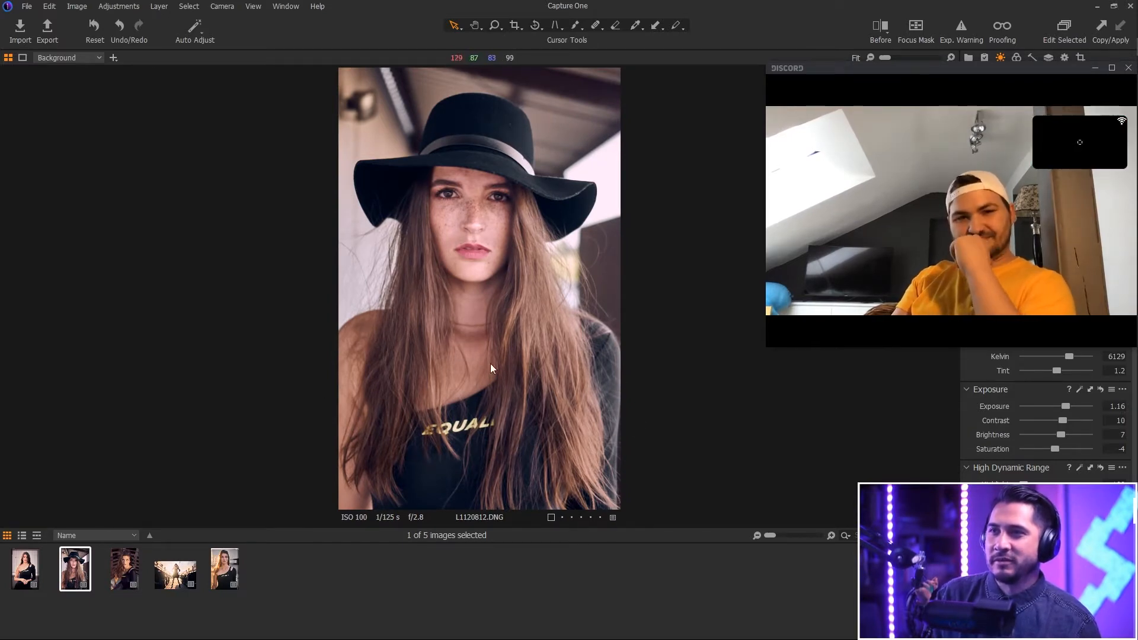
{"action": "key", "text": "ctrl+z"}
{"action": "key", "text": "ctrl+z"}
Step: Alternate between the standing portrait L1120664.DNG and the hat portrait to compare the two photos
{"action": "key", "text": "Left"}
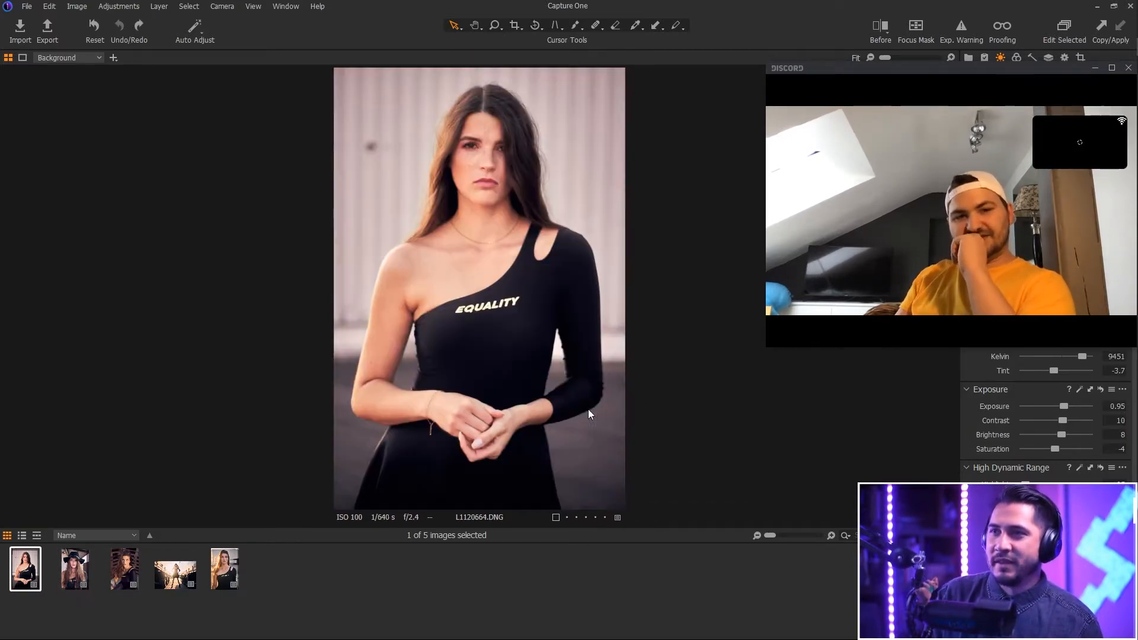
{"action": "key", "text": "Right"}
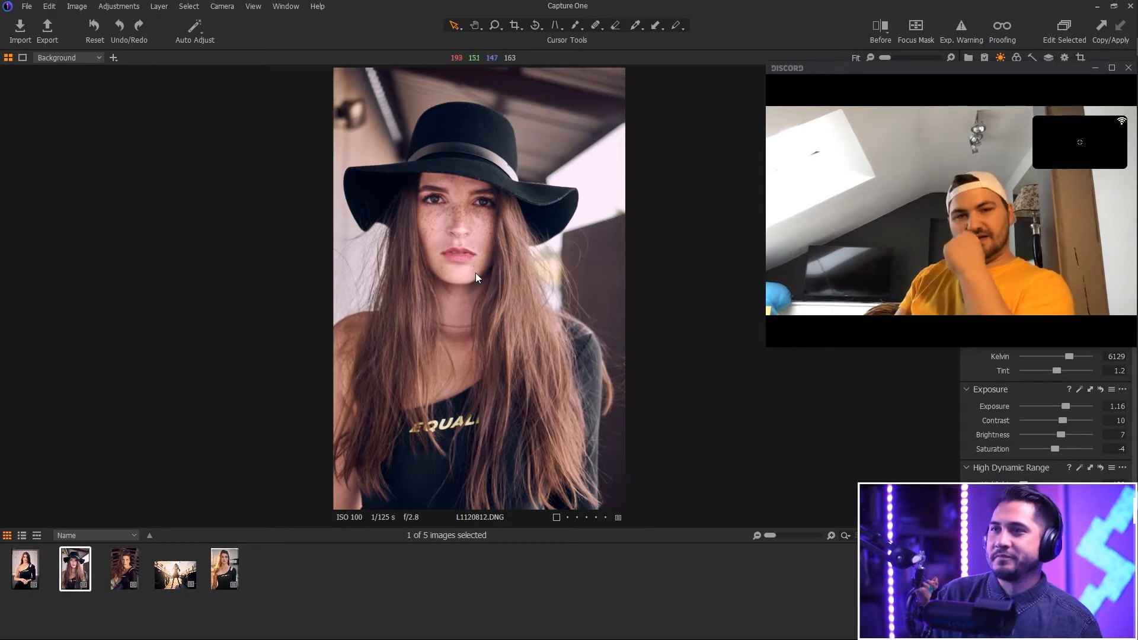
{"action": "key", "text": "Left"}
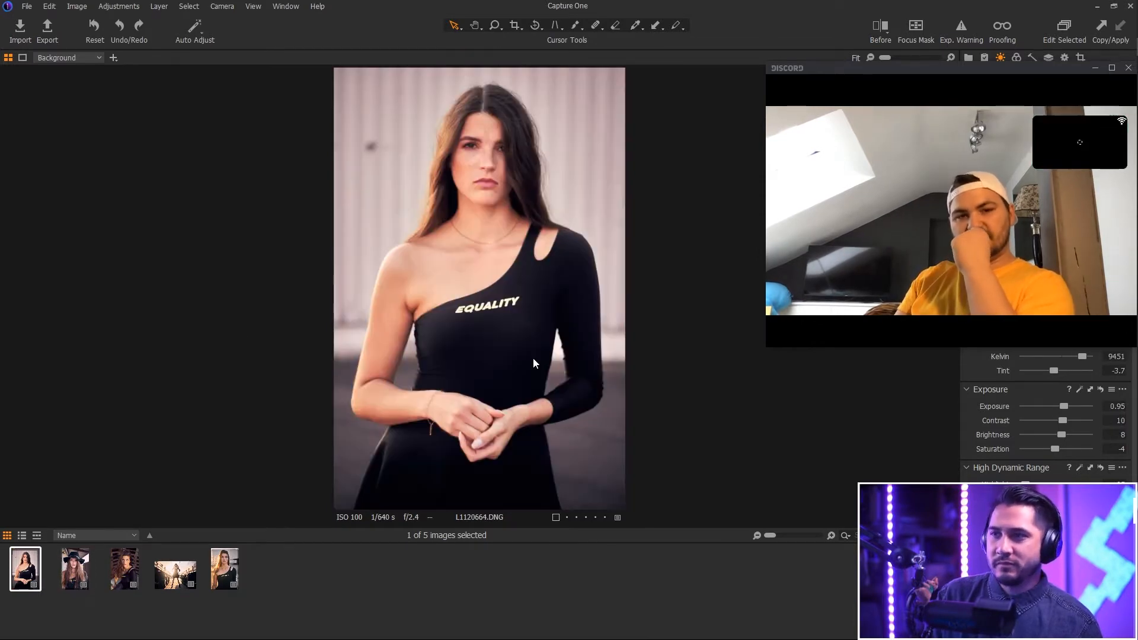
{"action": "key", "text": "Right"}
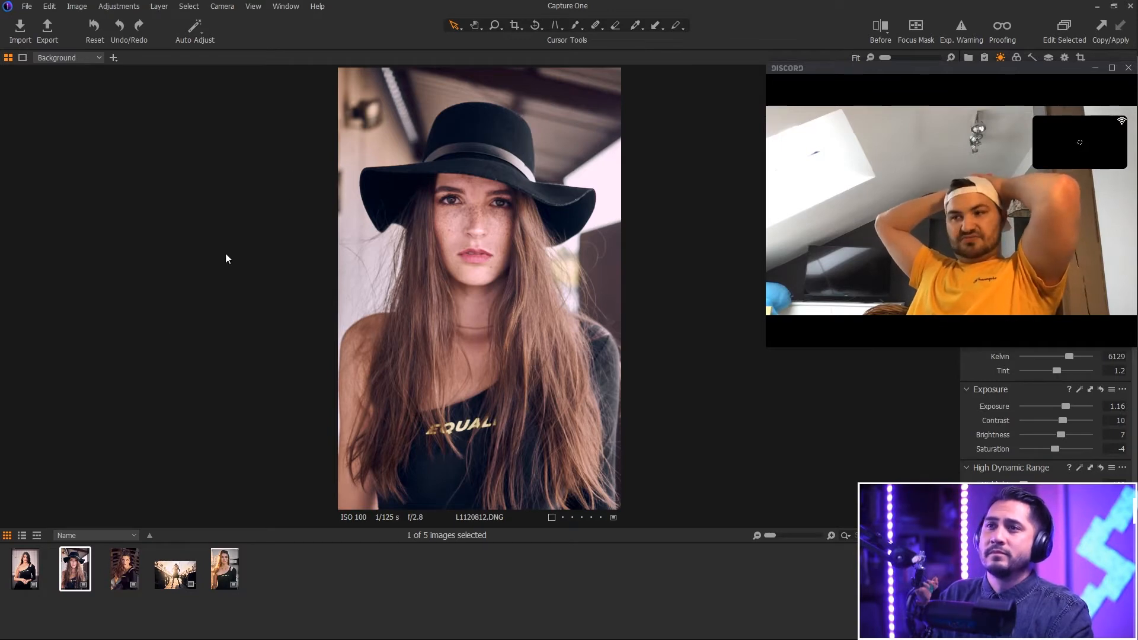
Step: Select the last three photos in the set and export only the primary variant, L1120978.DNG, as a JPEG
{"action": "left_click", "coordinate": [124, 573]}
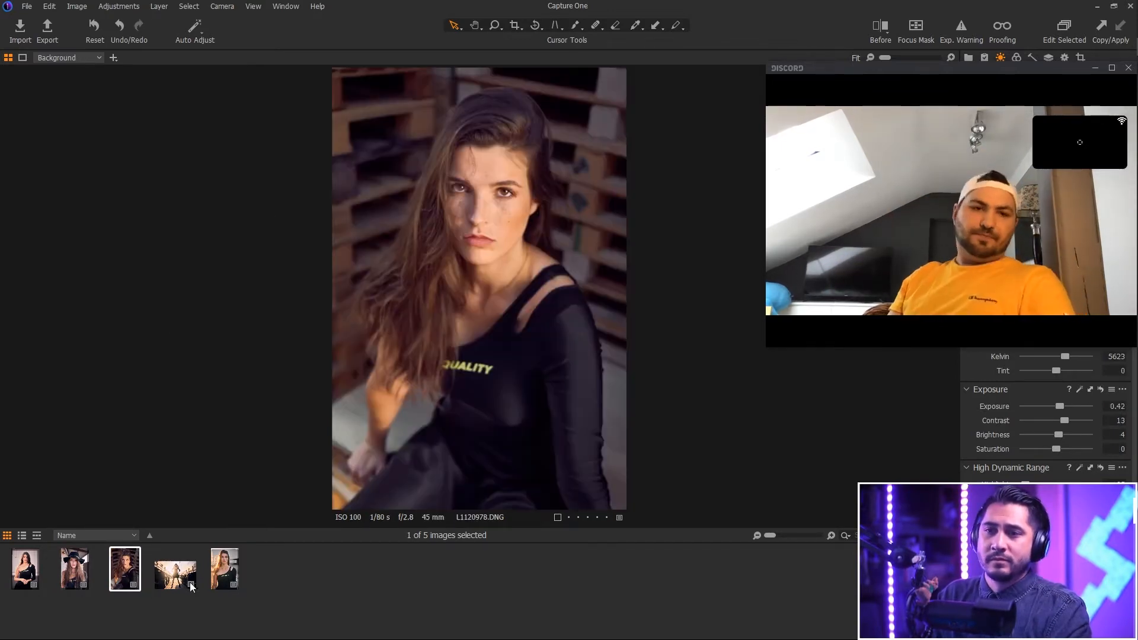
{"action": "left_click", "coordinate": [217, 575], "text": "shift"}
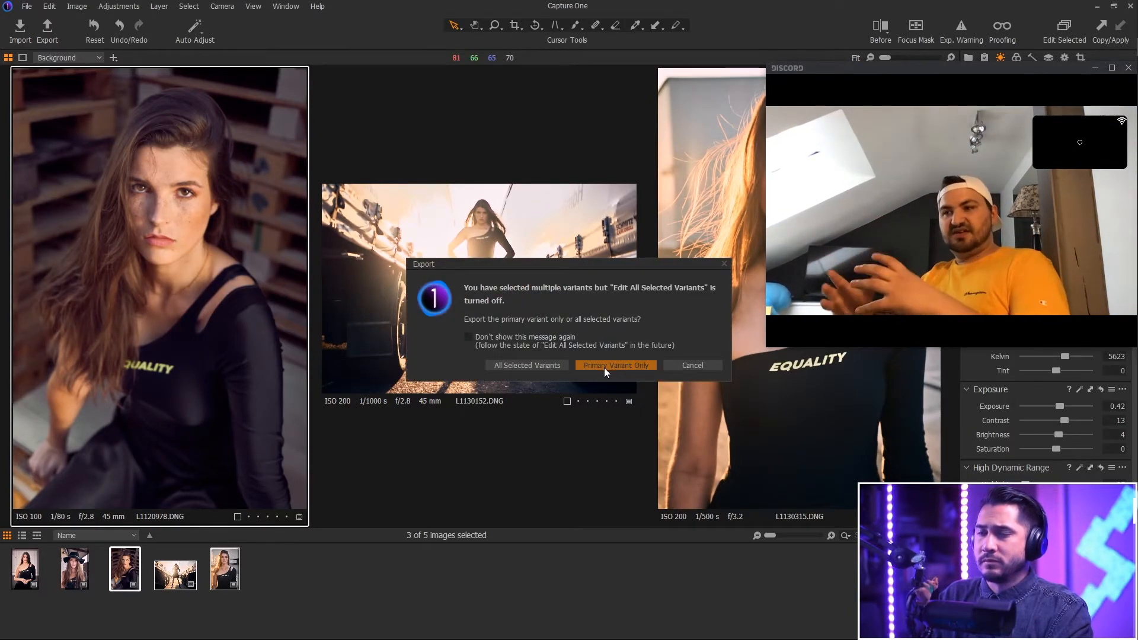
{"action": "left_click", "coordinate": [603, 368]}
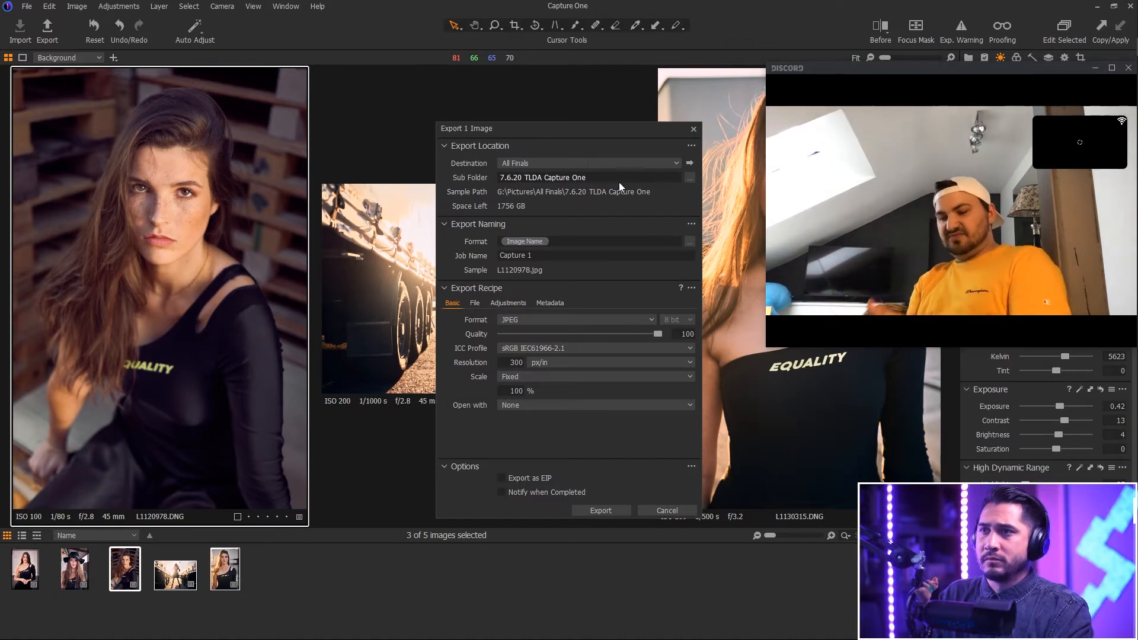
{"action": "left_click", "coordinate": [613, 510]}
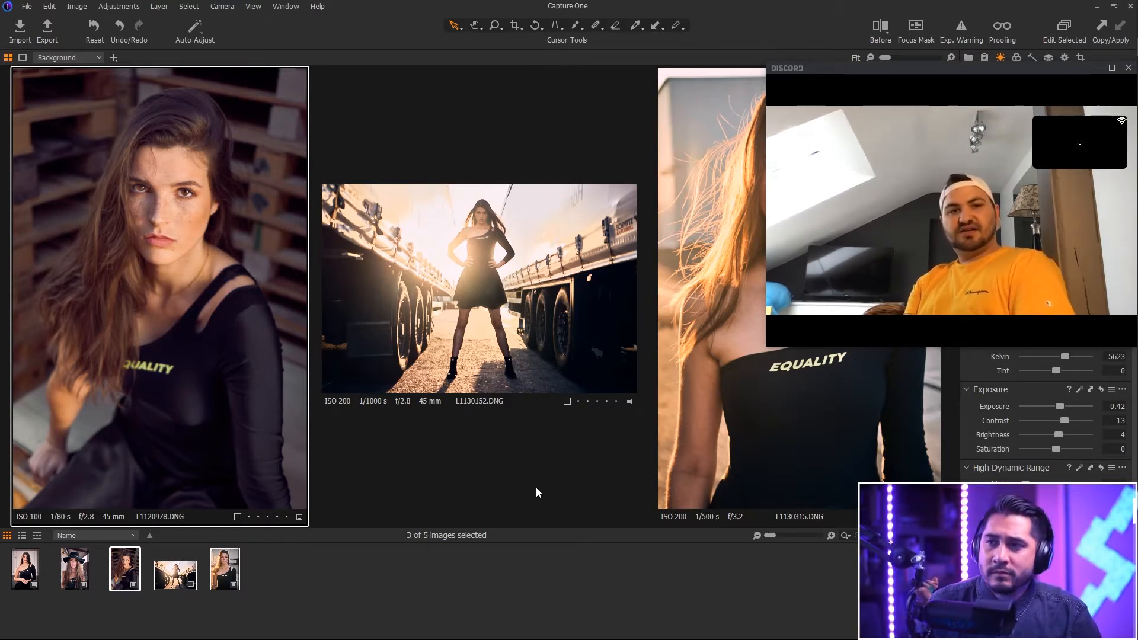
Step: Clear the three-photo selection and view the seated portrait L1120978.DNG and the hat portrait L1120812.DNG individually
{"action": "left_click", "coordinate": [154, 597]}
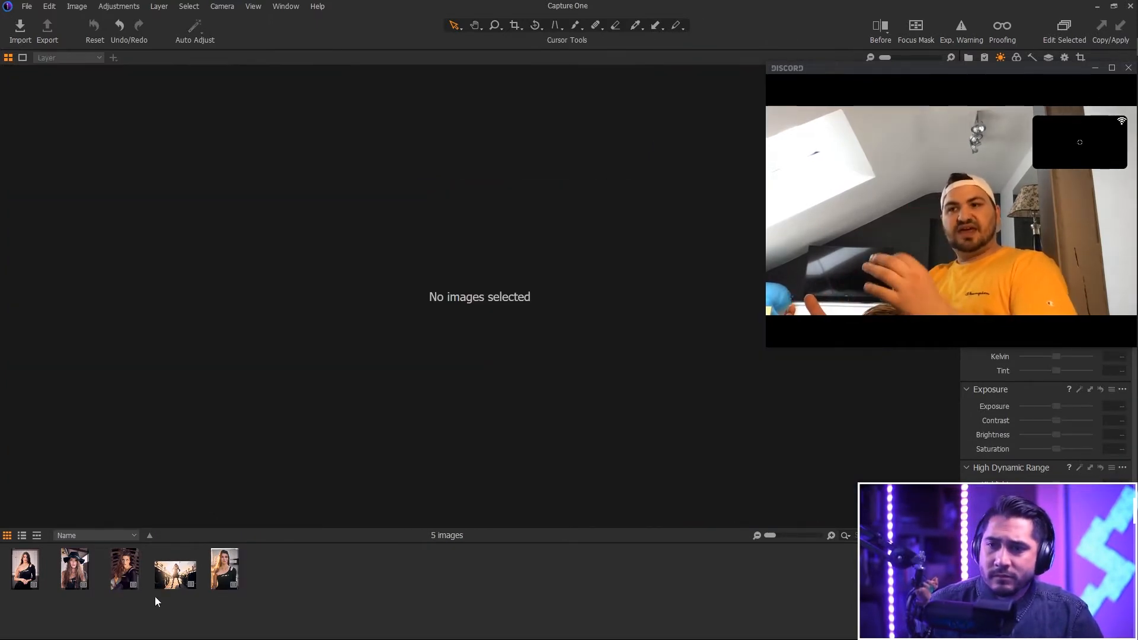
{"action": "left_click", "coordinate": [121, 574]}
{"action": "left_click", "coordinate": [69, 583]}
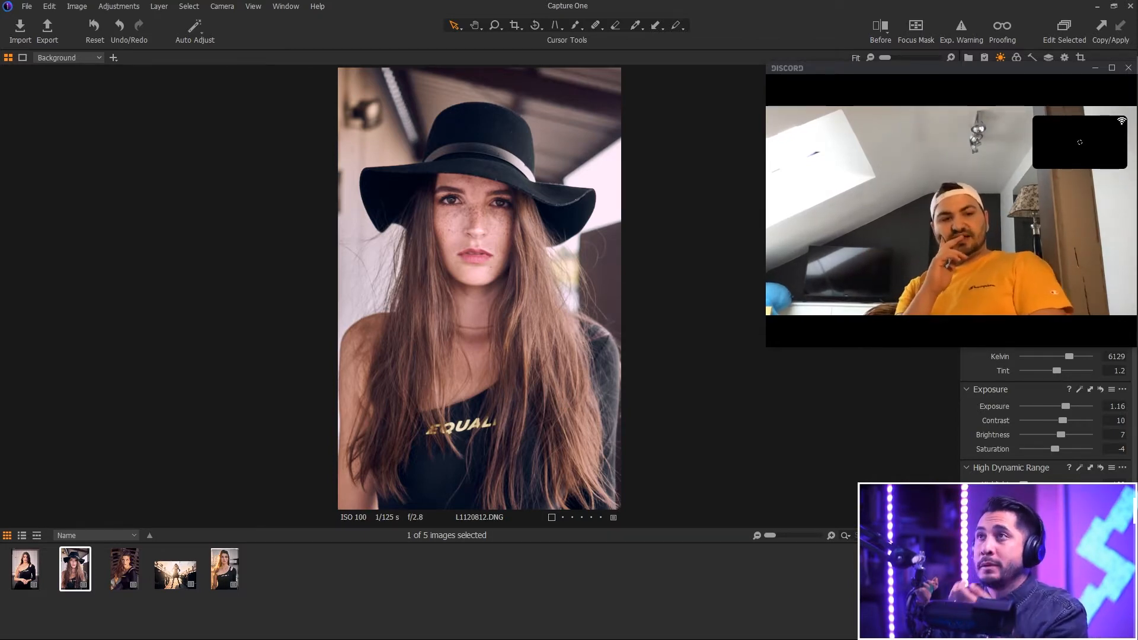
Step: Select the truck photo L1130152.DNG and portrait L1130315.DNG and export both as JPEGs at quality 100 to the 7.6.20 TLDA Capture One subfolder
{"action": "left_click", "coordinate": [332, 604]}
{"action": "left_click", "coordinate": [173, 584]}
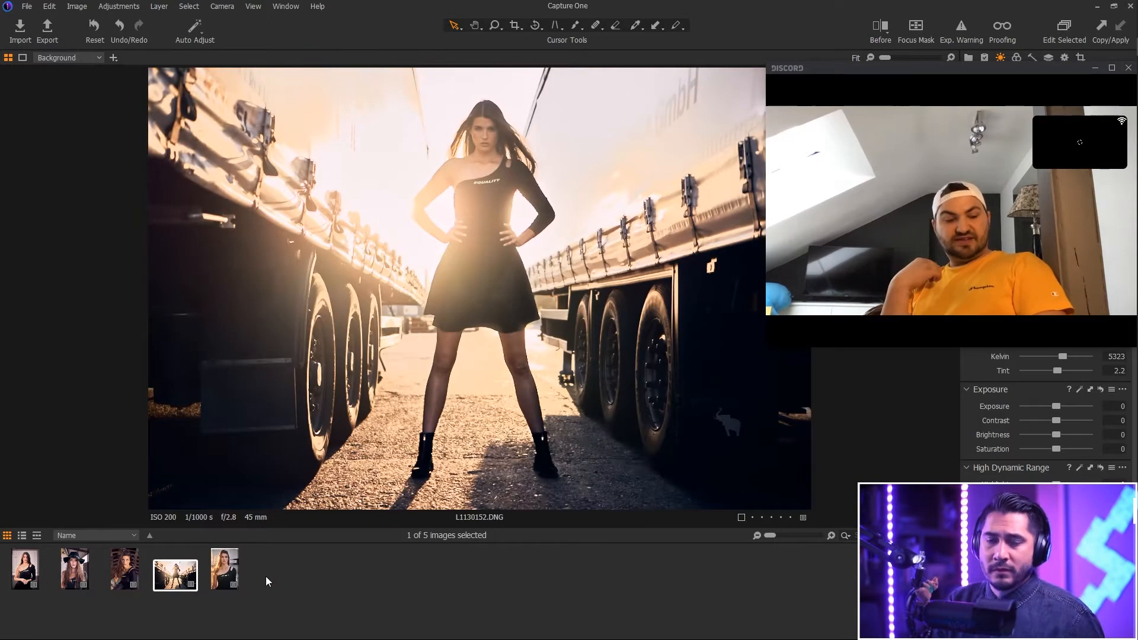
{"action": "left_click", "coordinate": [226, 579], "text": "ctrl"}
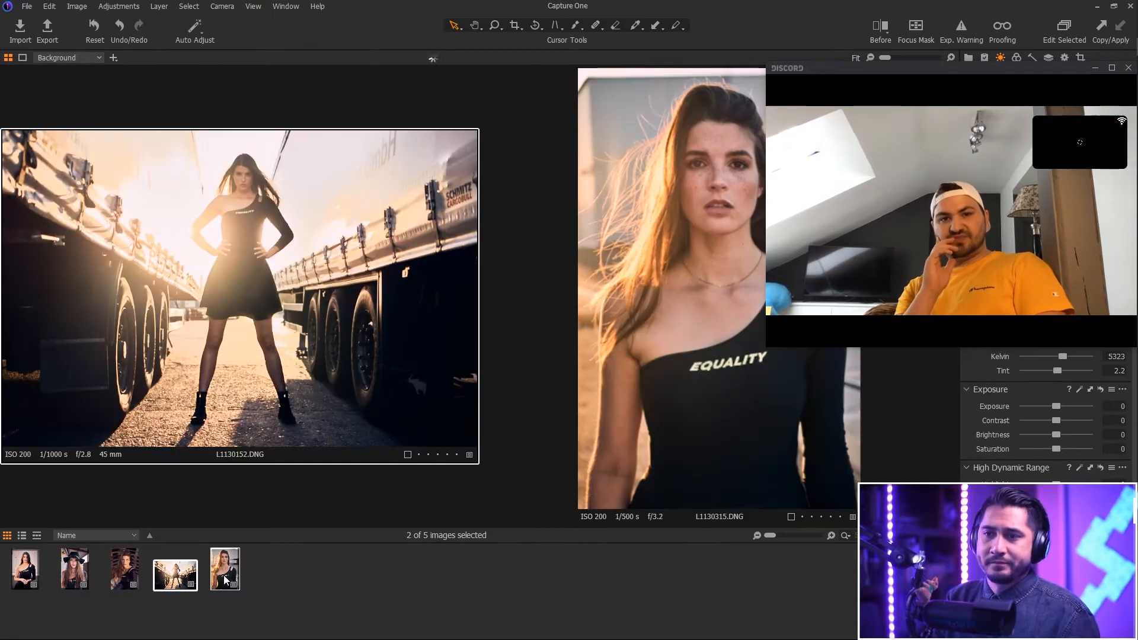
{"action": "left_click", "coordinate": [47, 30]}
{"action": "left_click", "coordinate": [505, 365]}
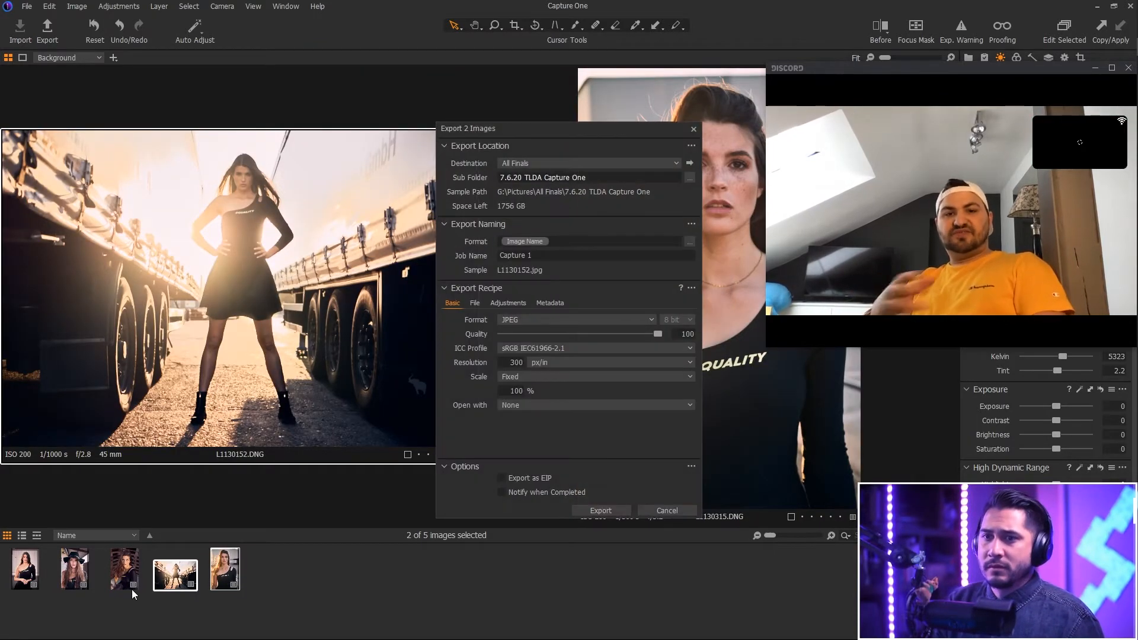
{"action": "left_click", "coordinate": [600, 510]}
Step: Review the seated portrait L1120978.DNG and the hat portrait again, and switch to the PowerPoint presentation Sharing & RAW 9.pptx
{"action": "left_click", "coordinate": [125, 570]}
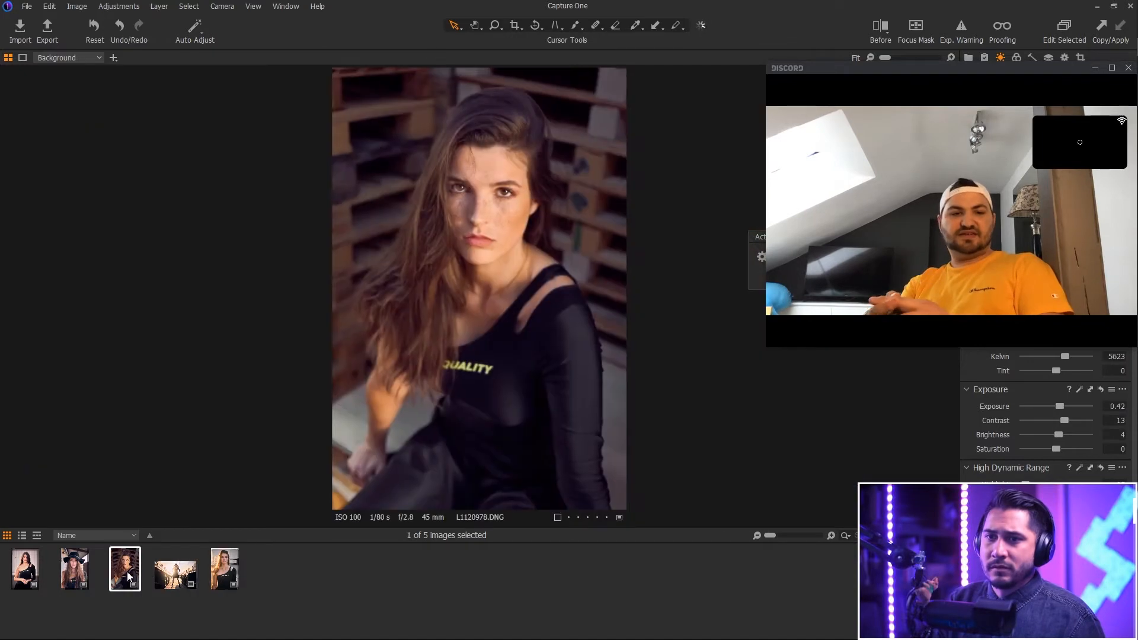
{"action": "left_click", "coordinate": [76, 570]}
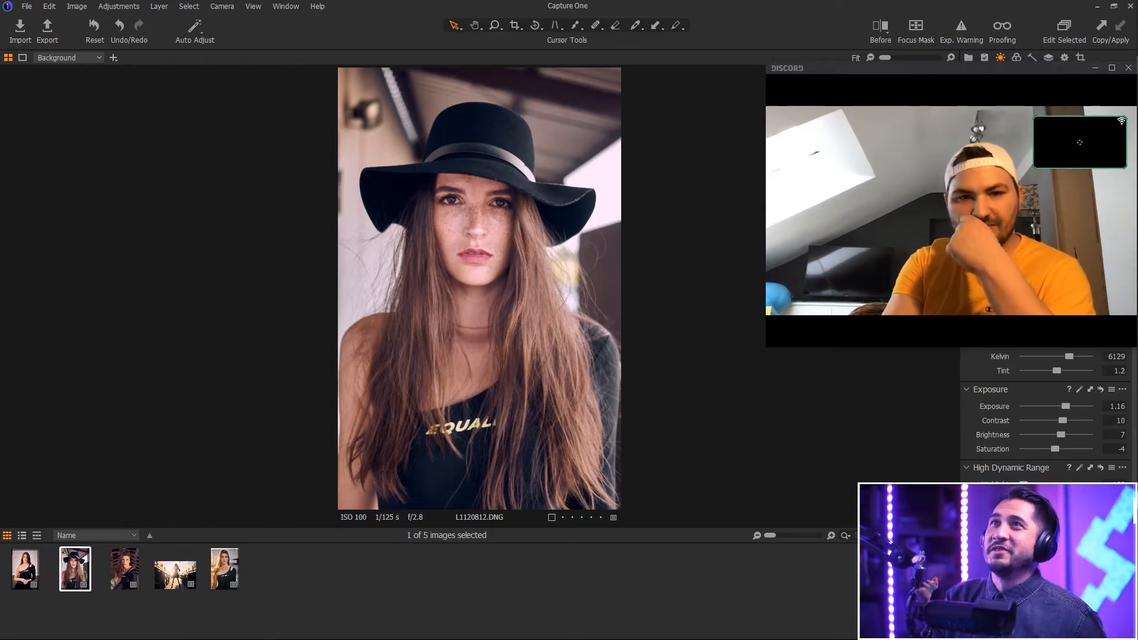
{"action": "key", "text": "alt+Tab"}
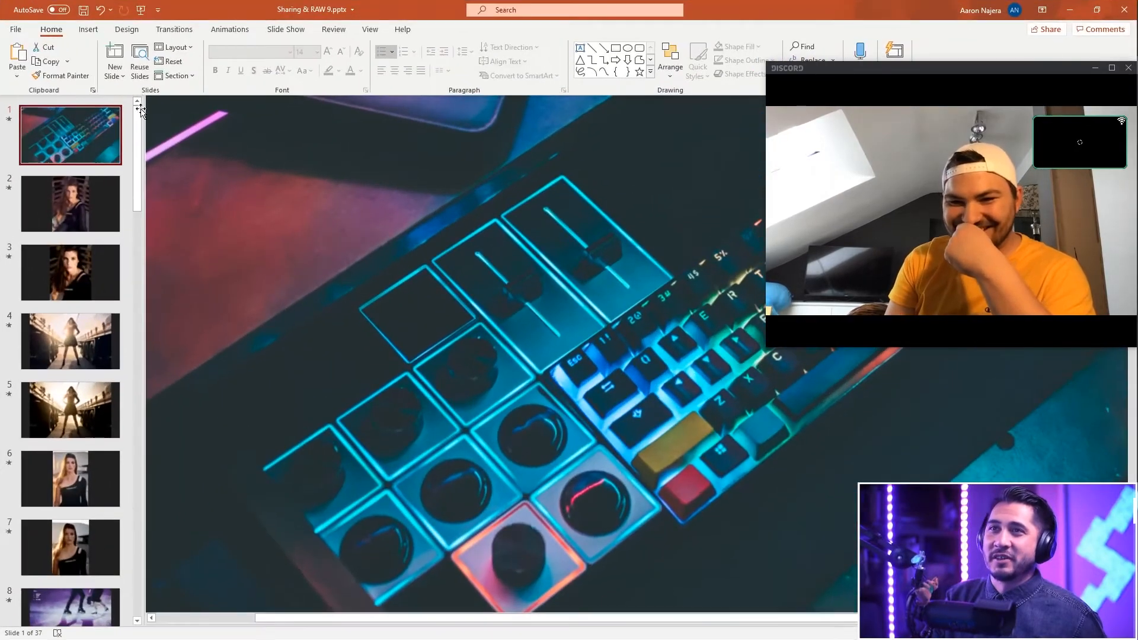